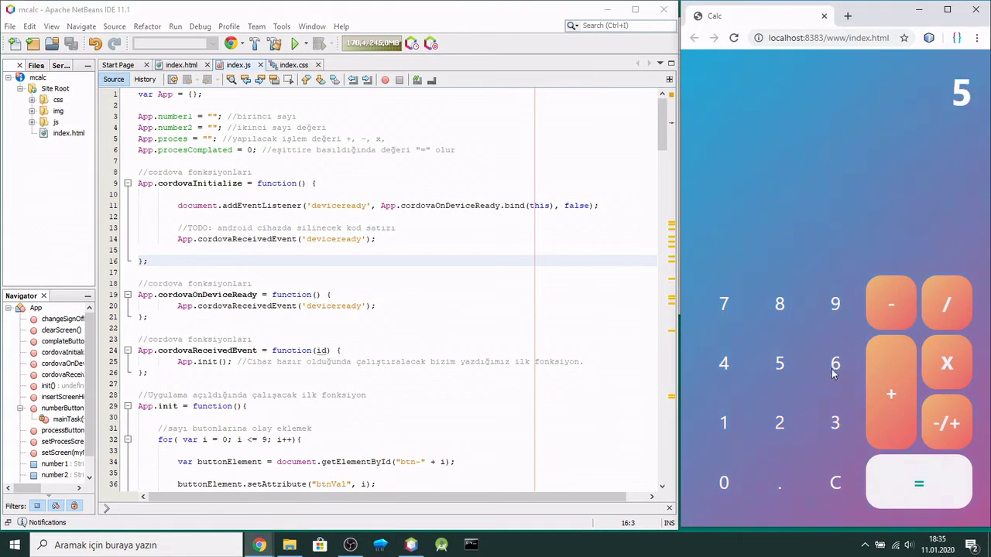
Test the calculator in the browser by completing 56 - 2 and adding 53 to the result
{"action": "left_click", "coordinate": [779, 421]}
{"action": "left_click", "coordinate": [920, 478]}
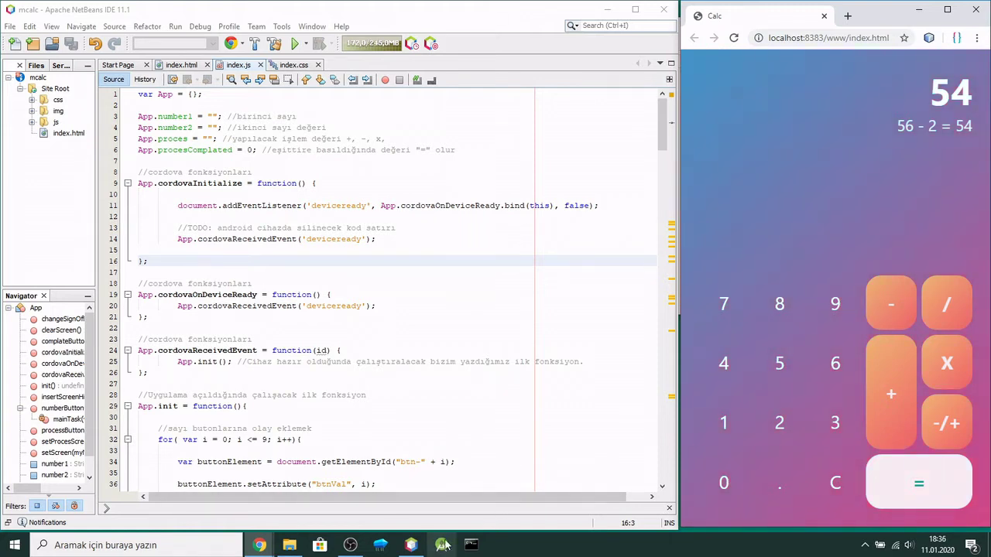
{"action": "left_click", "coordinate": [897, 387]}
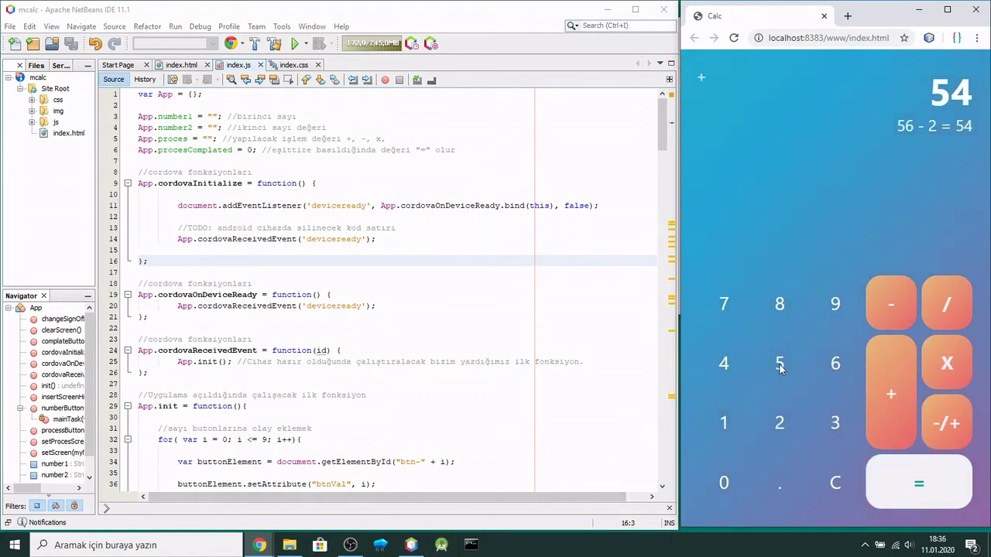
{"action": "left_click", "coordinate": [779, 364]}
{"action": "left_click", "coordinate": [840, 425]}
{"action": "left_click", "coordinate": [904, 469]}
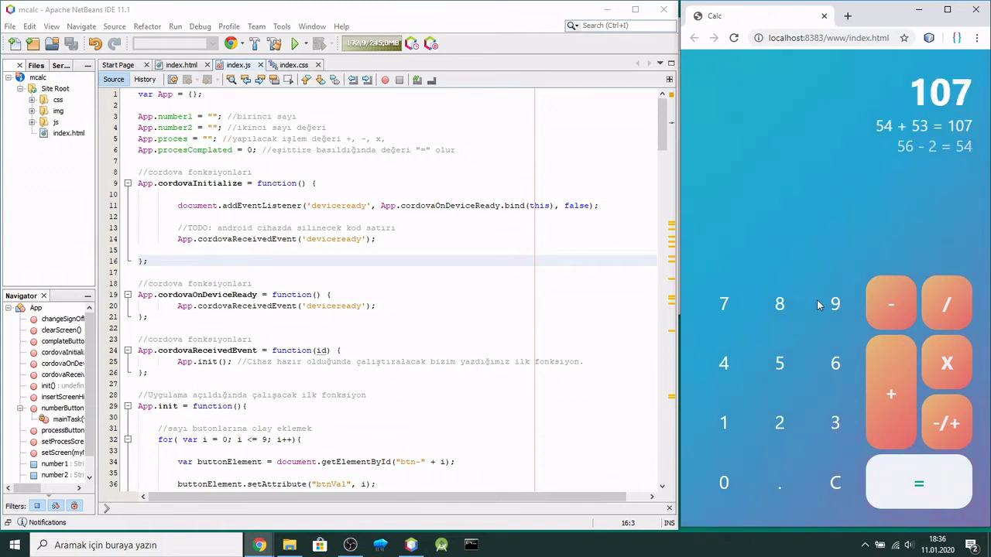
Comment out the App.cordovaReceivedEvent('deviceready') line under the TODO note in App.cordovaInitialize and save index.js
{"action": "left_click", "coordinate": [372, 238]}
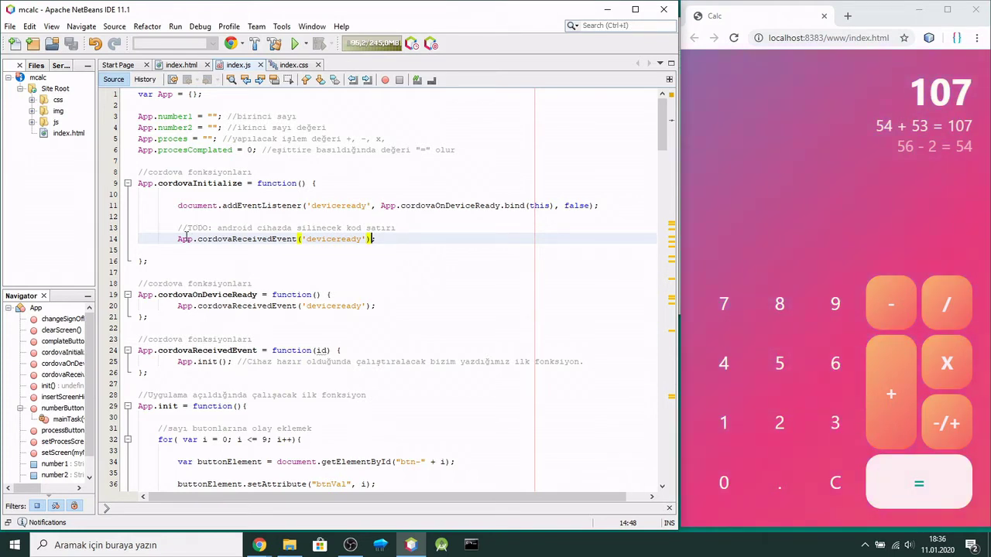
{"action": "left_click_drag", "start_coordinate": [178, 228], "coordinate": [398, 227]}
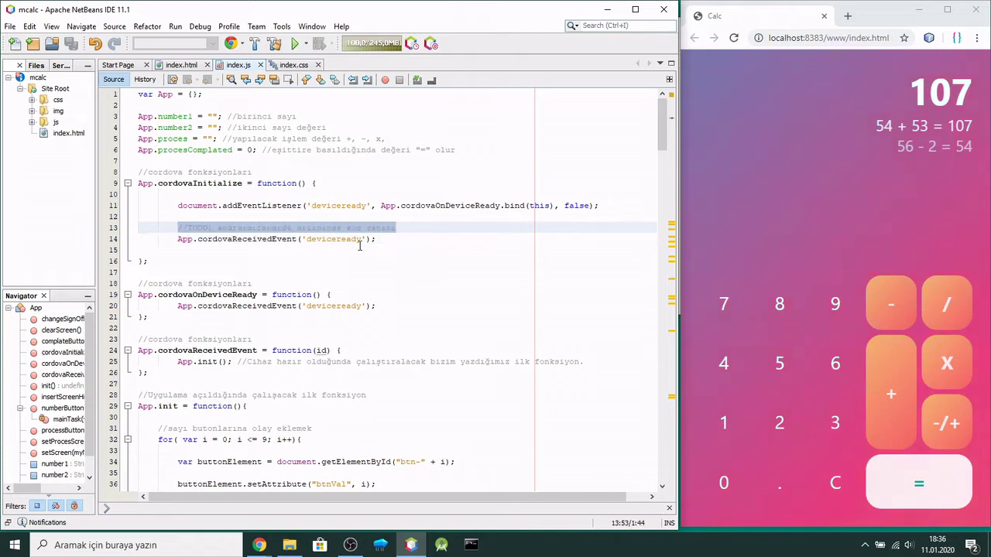
{"action": "left_click", "coordinate": [378, 239]}
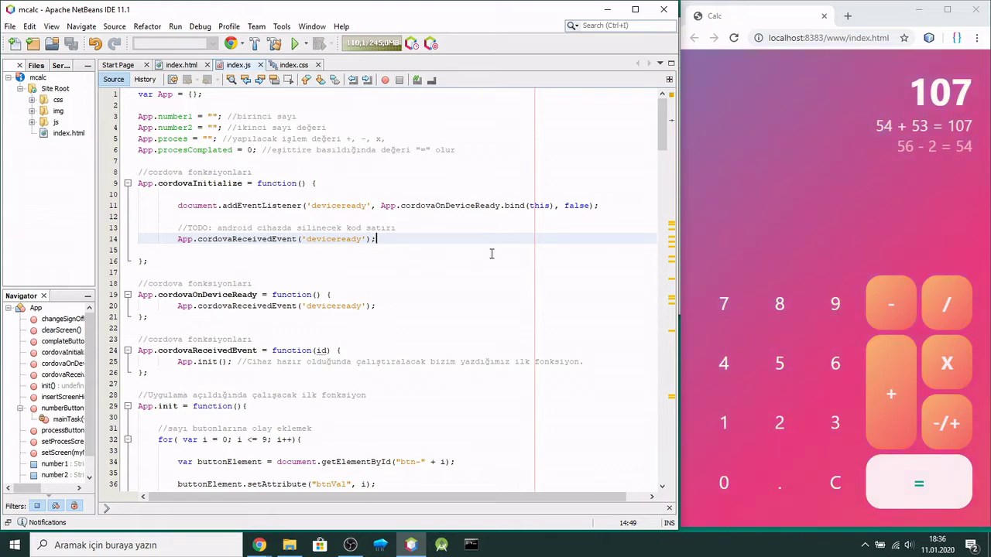
{"action": "left_click", "coordinate": [177, 239]}
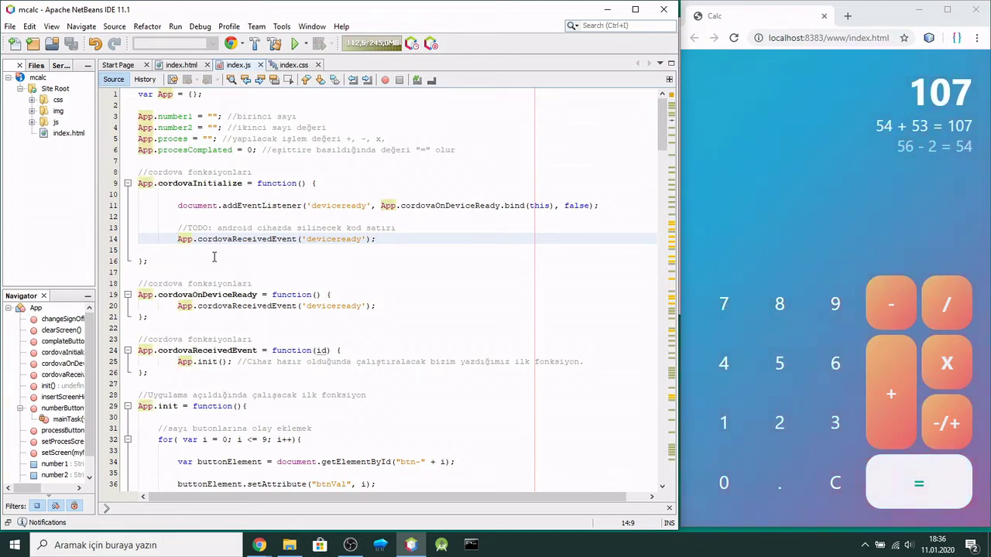
{"action": "type", "text": "//"}
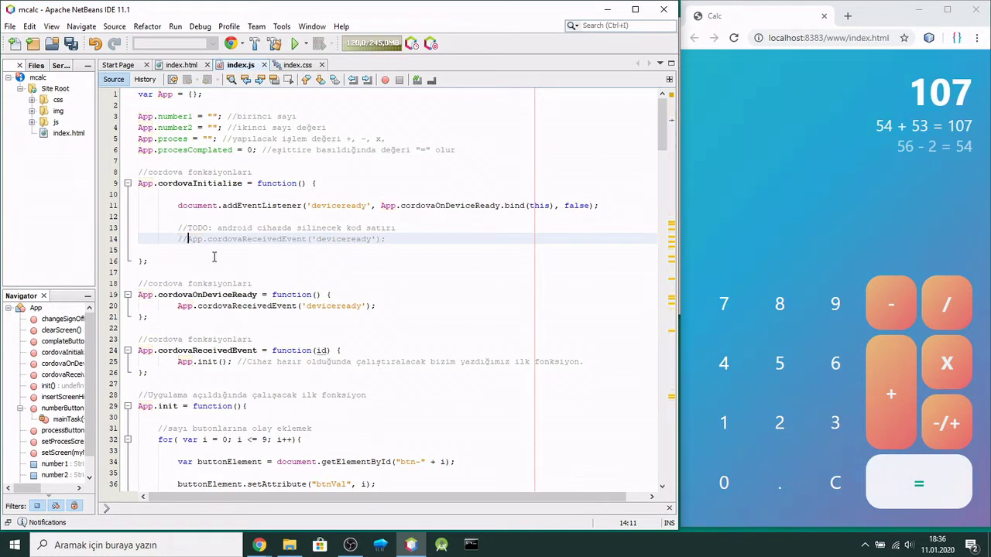
{"action": "key", "text": "ctrl+s"}
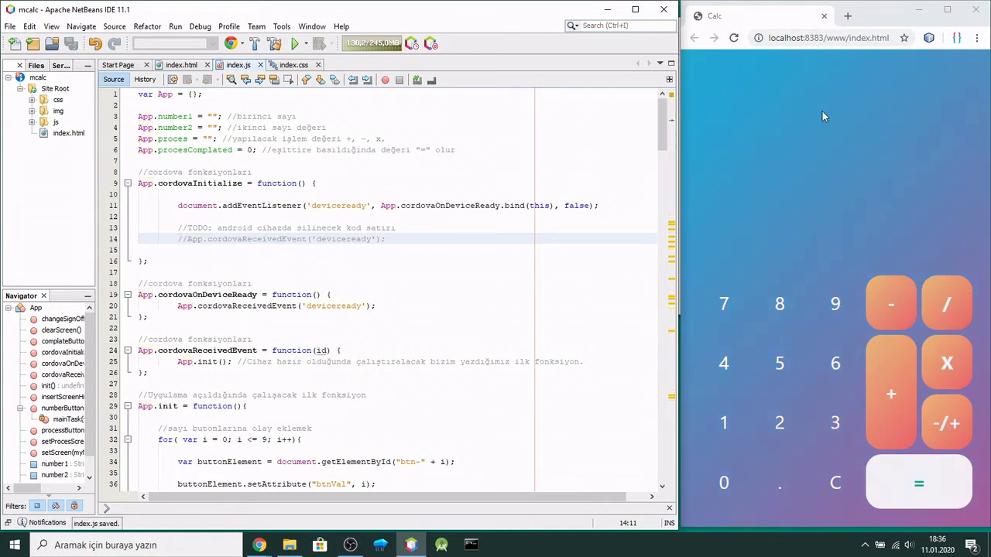
{"action": "left_click", "coordinate": [823, 116]}
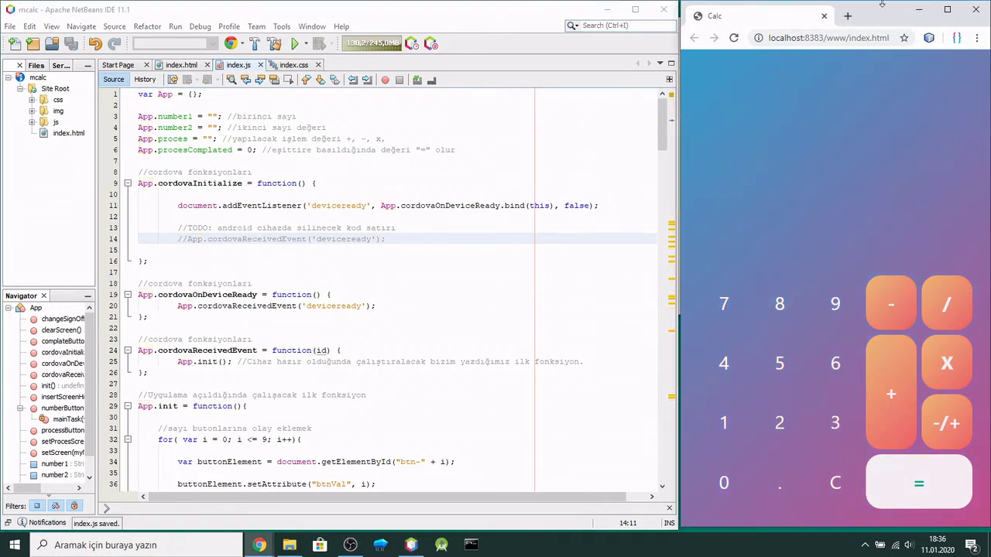
Minimize the code editor, fit the mcalc folder window beside the browser, and open its www folder
{"action": "left_click", "coordinate": [608, 11]}
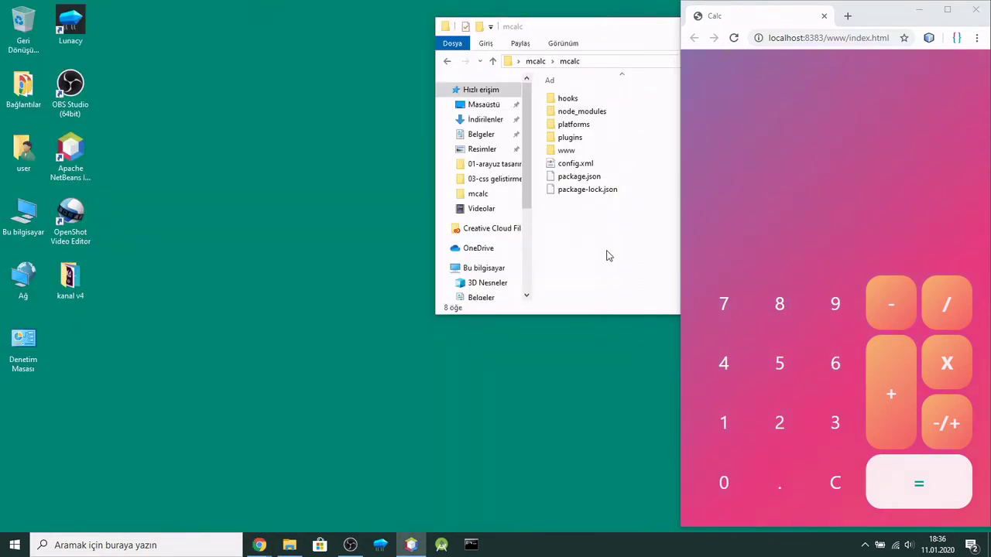
{"action": "left_click_drag", "start_coordinate": [627, 33], "coordinate": [331, 64]}
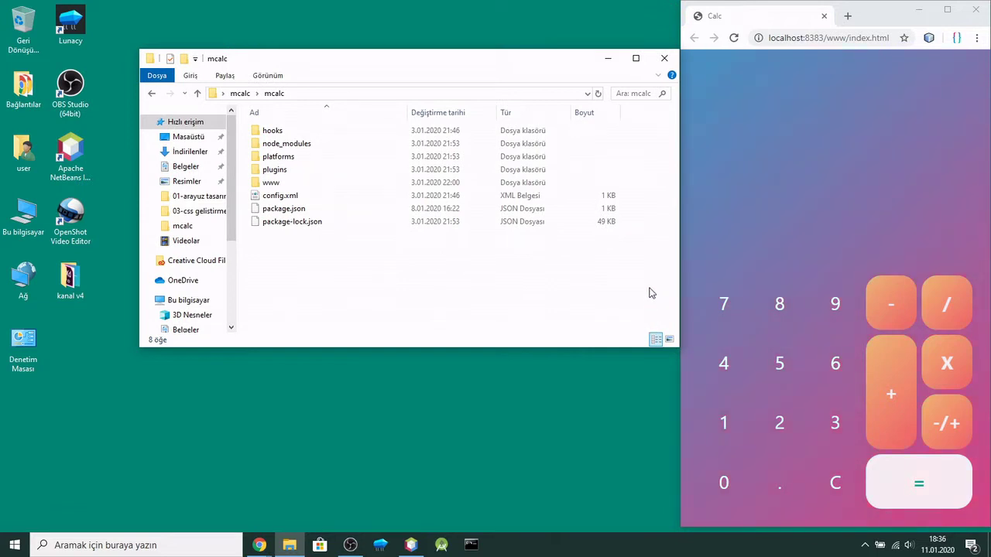
{"action": "left_click_drag", "start_coordinate": [681, 289], "coordinate": [600, 295]}
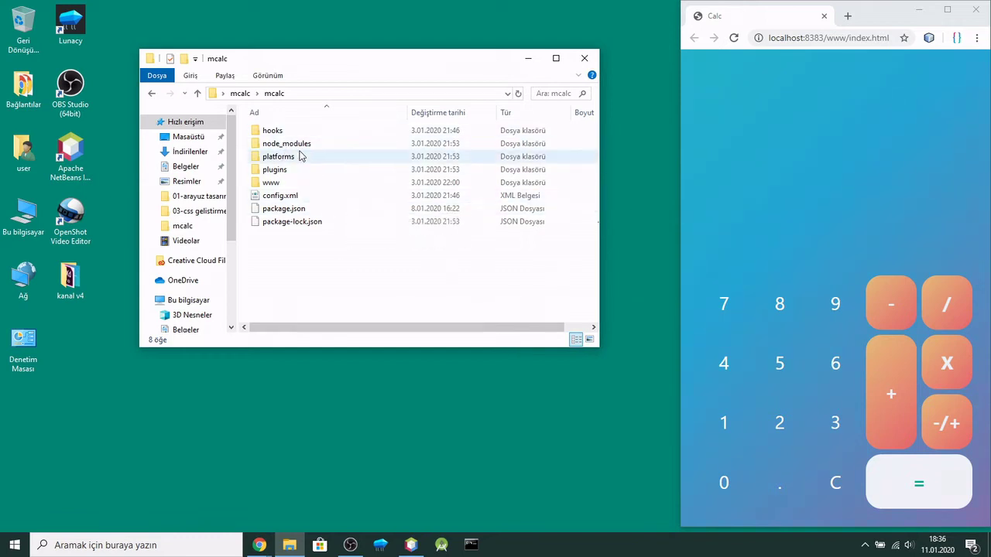
{"action": "left_click", "coordinate": [269, 186]}
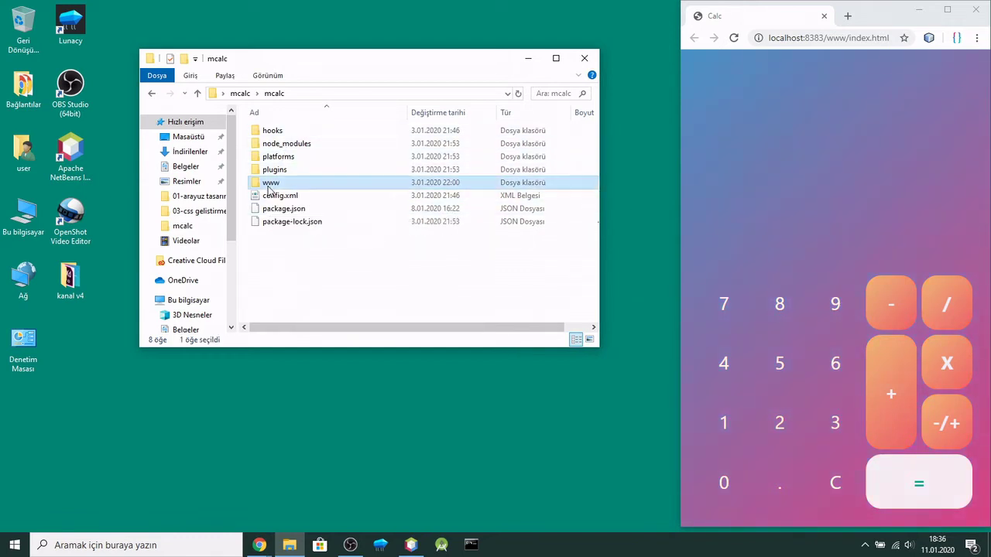
{"action": "double_click", "coordinate": [269, 186]}
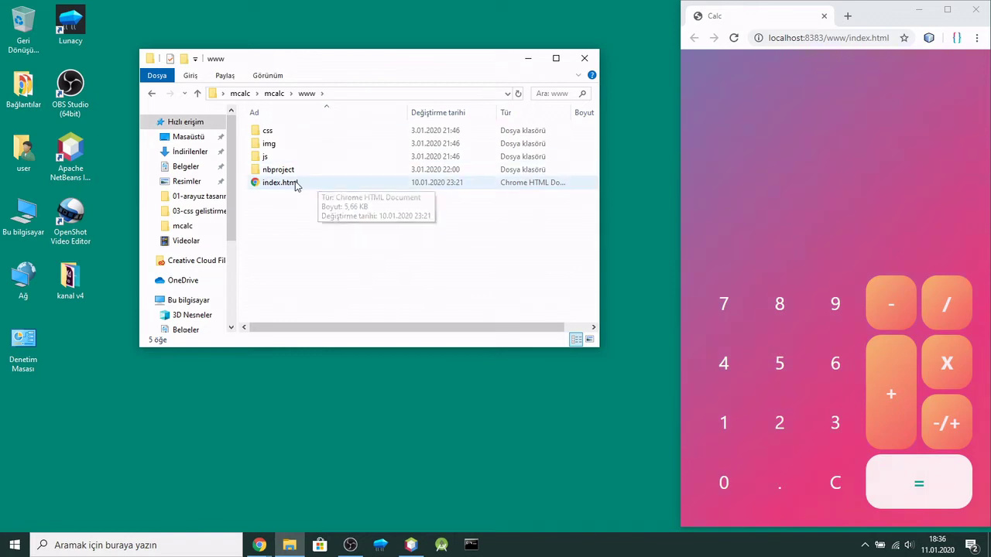
{"action": "left_click", "coordinate": [295, 184]}
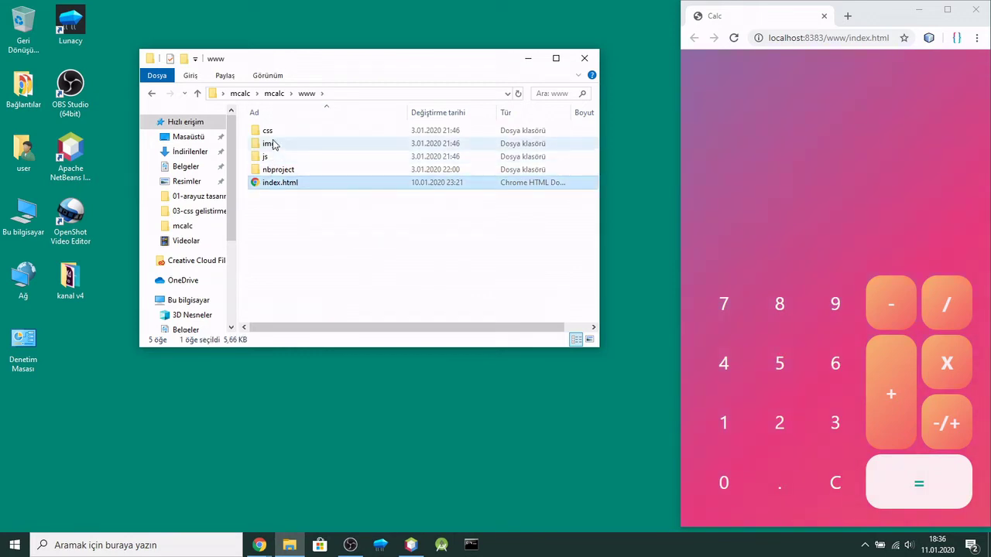
Open index.css from the css folder in a text editor, look through its code, and close it
{"action": "double_click", "coordinate": [269, 132]}
{"action": "left_click", "coordinate": [277, 132]}
{"action": "right_click", "coordinate": [281, 133]}
{"action": "left_click", "coordinate": [308, 143]}
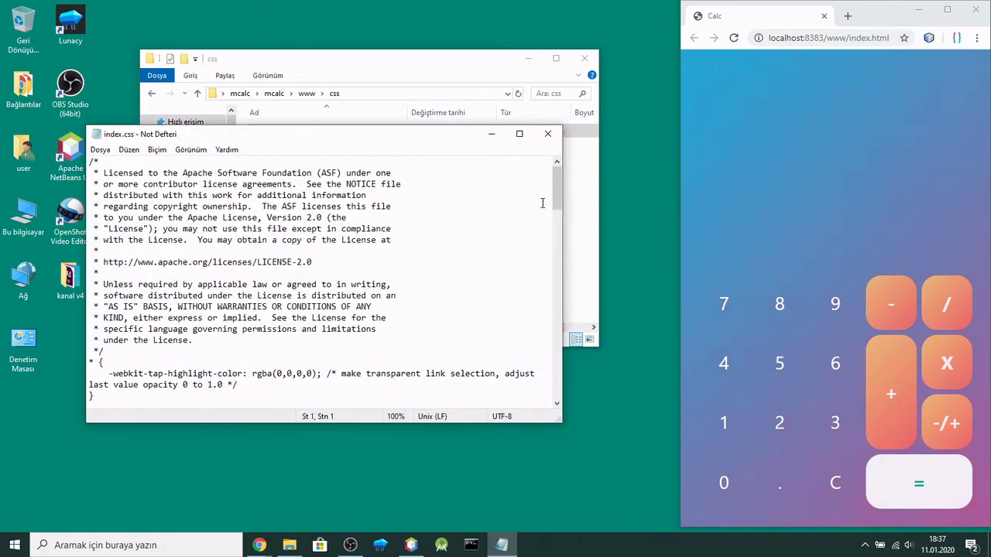
{"action": "left_click_drag", "start_coordinate": [556, 186], "coordinate": [555, 348]}
{"action": "left_click", "coordinate": [547, 133]}
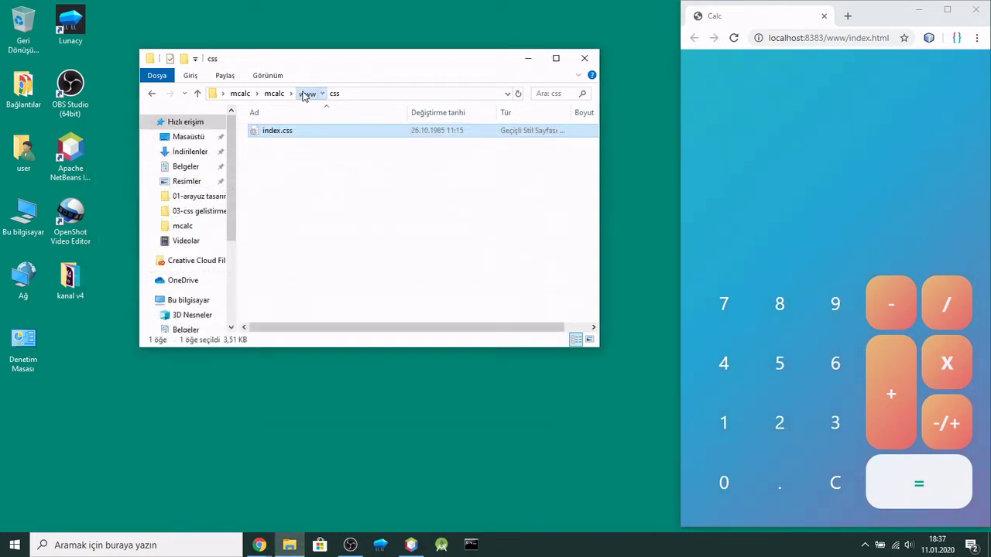
Look through index.js from the js folder in a text editor, close it, and return to the www folder
{"action": "left_click", "coordinate": [304, 94]}
{"action": "double_click", "coordinate": [271, 156]}
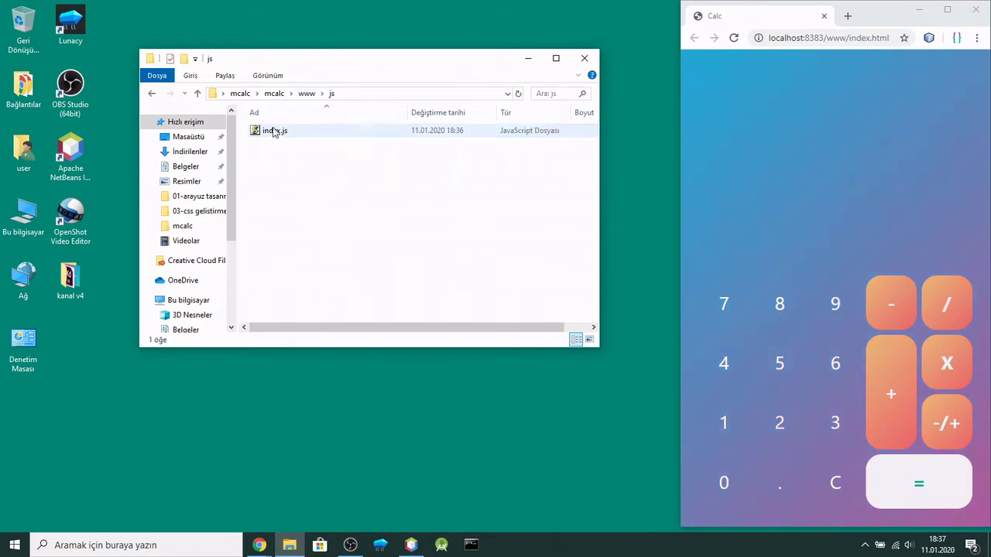
{"action": "right_click", "coordinate": [274, 132]}
{"action": "left_click", "coordinate": [325, 151]}
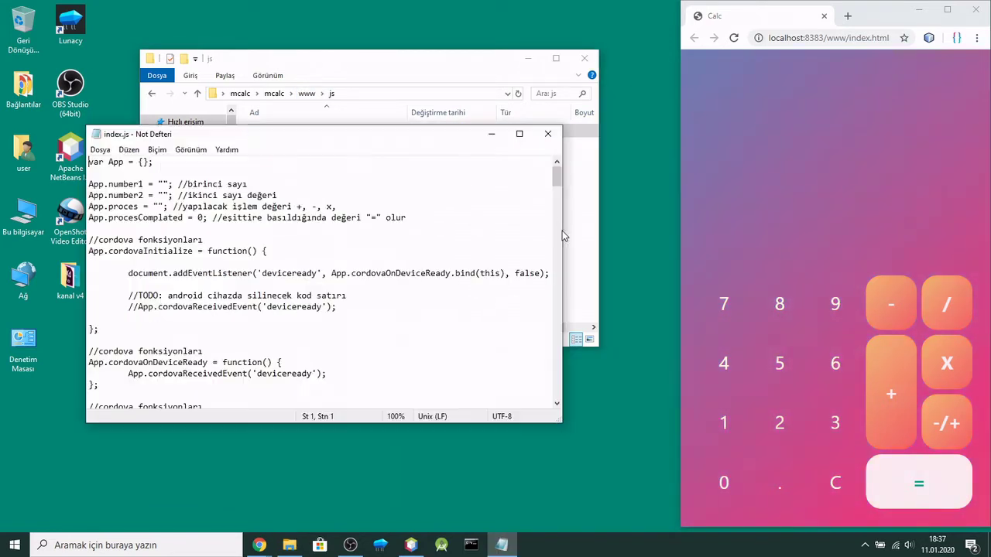
{"action": "left_click_drag", "start_coordinate": [557, 177], "coordinate": [563, 391]}
{"action": "left_click", "coordinate": [547, 134]}
{"action": "left_click", "coordinate": [307, 93]}
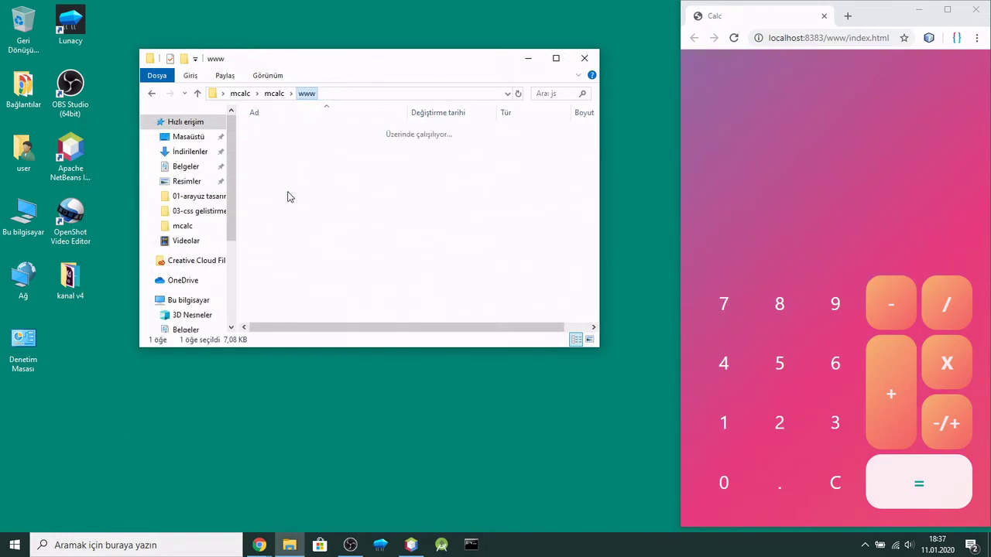
{"action": "right_click", "coordinate": [277, 184]}
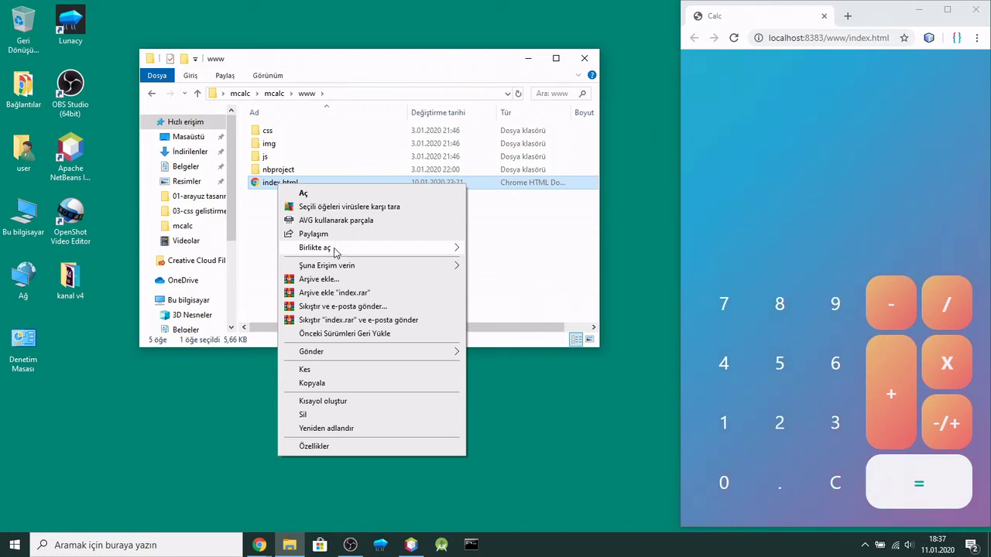
{"action": "mouse_move", "coordinate": [335, 251]}
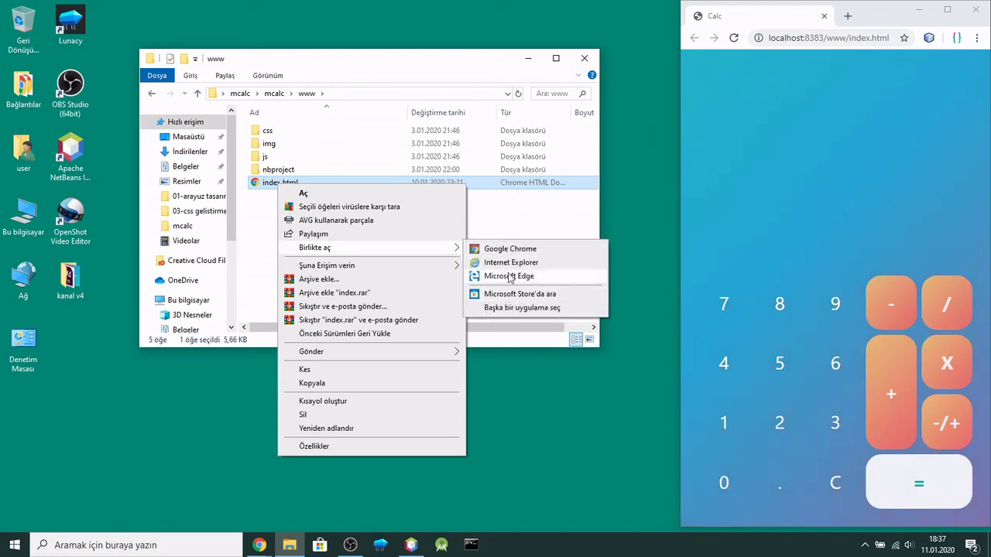
{"action": "left_click", "coordinate": [495, 224]}
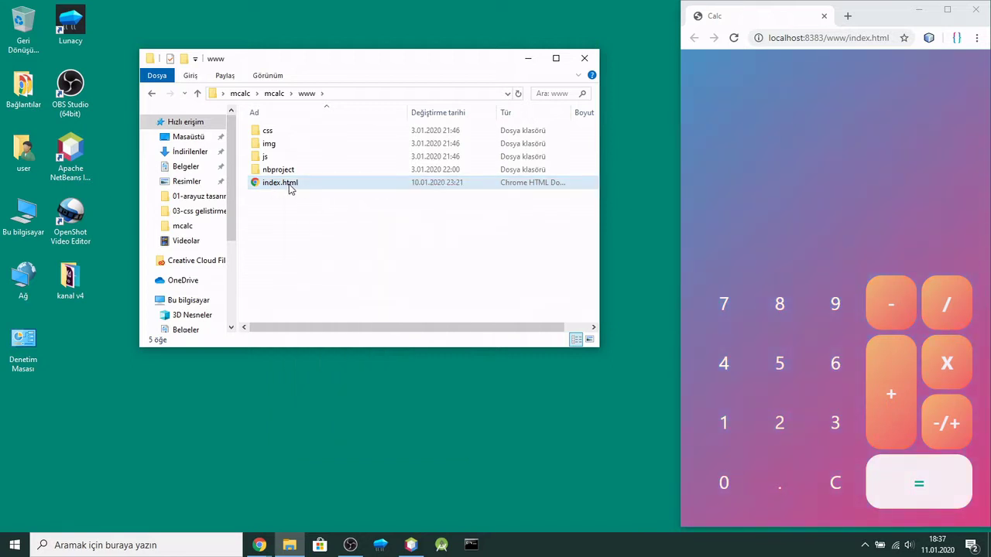
{"action": "left_click", "coordinate": [274, 93]}
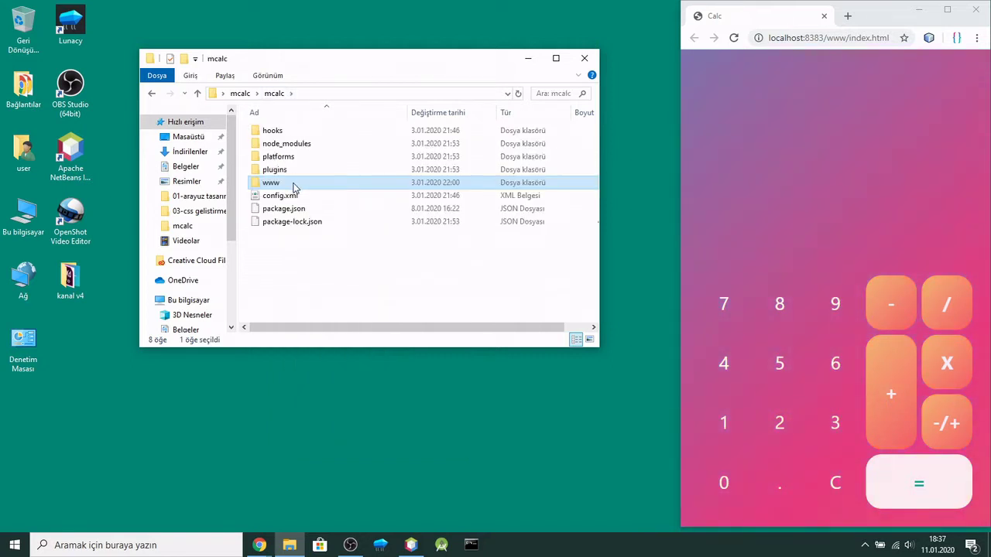
{"action": "double_click", "coordinate": [283, 158]}
{"action": "left_click_drag", "start_coordinate": [599, 349], "coordinate": [640, 387]}
{"action": "double_click", "coordinate": [275, 131]}
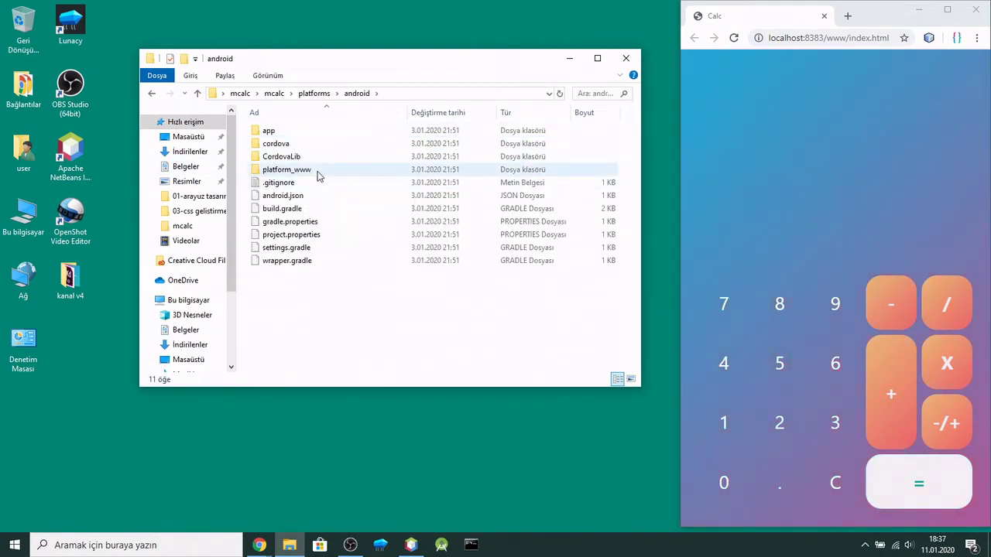
{"action": "left_click", "coordinate": [292, 136]}
{"action": "double_click", "coordinate": [292, 136]}
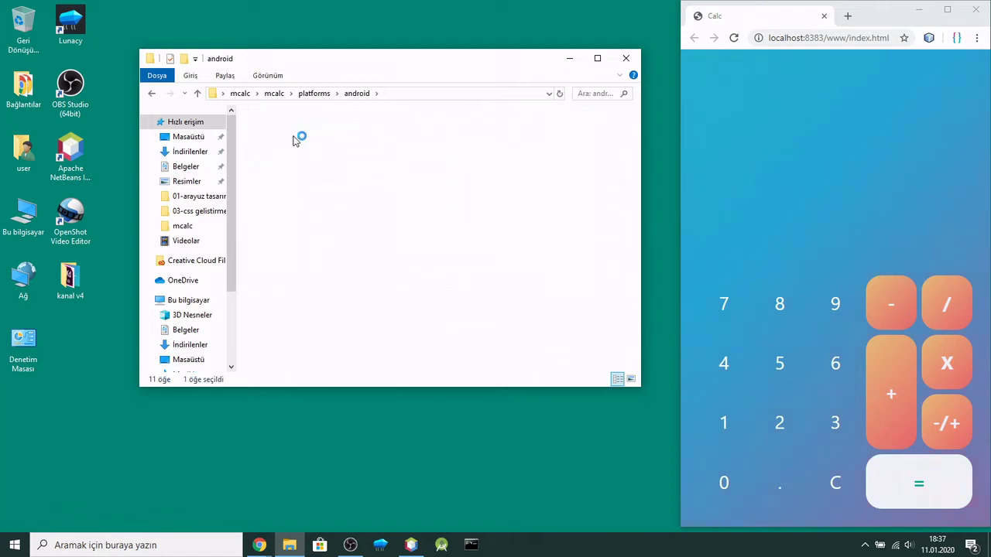
{"action": "double_click", "coordinate": [283, 133]}
{"action": "left_click", "coordinate": [285, 135]}
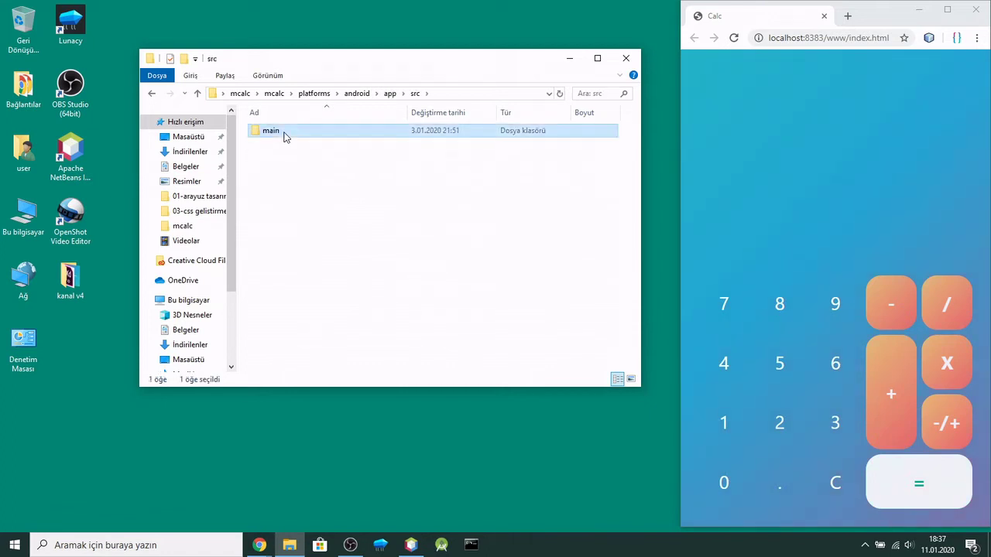
{"action": "double_click", "coordinate": [283, 133]}
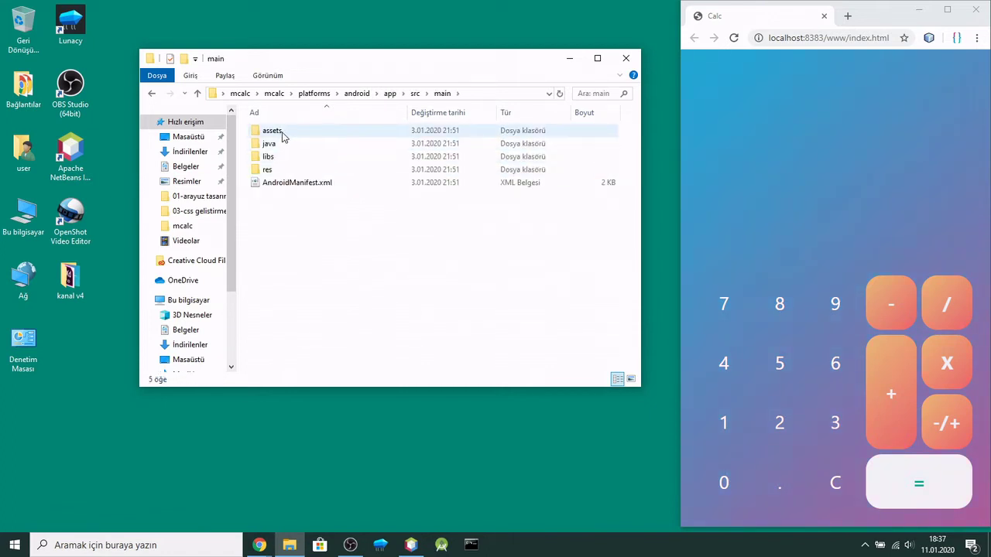
{"action": "double_click", "coordinate": [283, 133]}
{"action": "double_click", "coordinate": [285, 133]}
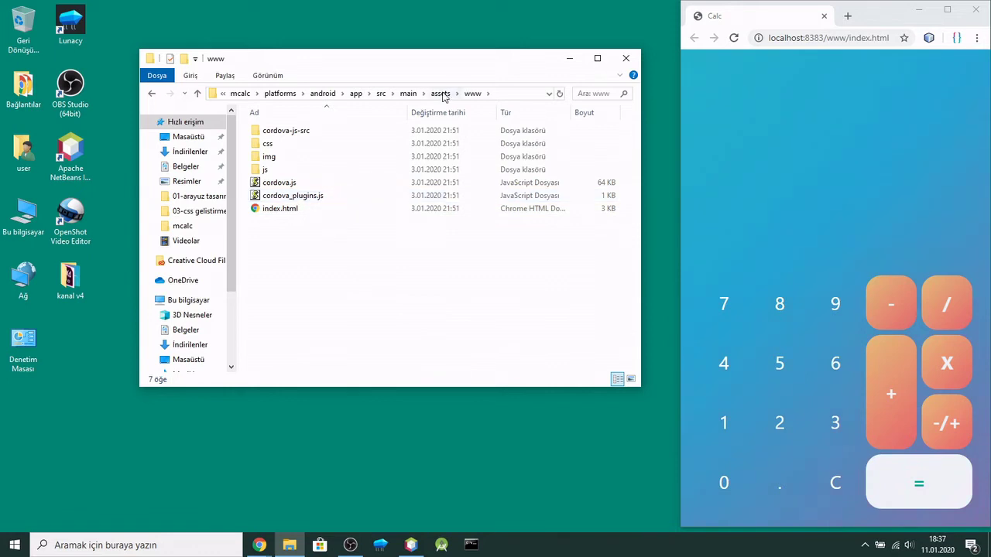
Bring up the Command Prompt and arrange its window and the www folder window so both are accessible
{"action": "left_click_drag", "start_coordinate": [633, 385], "coordinate": [621, 338]}
{"action": "left_click_drag", "start_coordinate": [435, 61], "coordinate": [412, 100]}
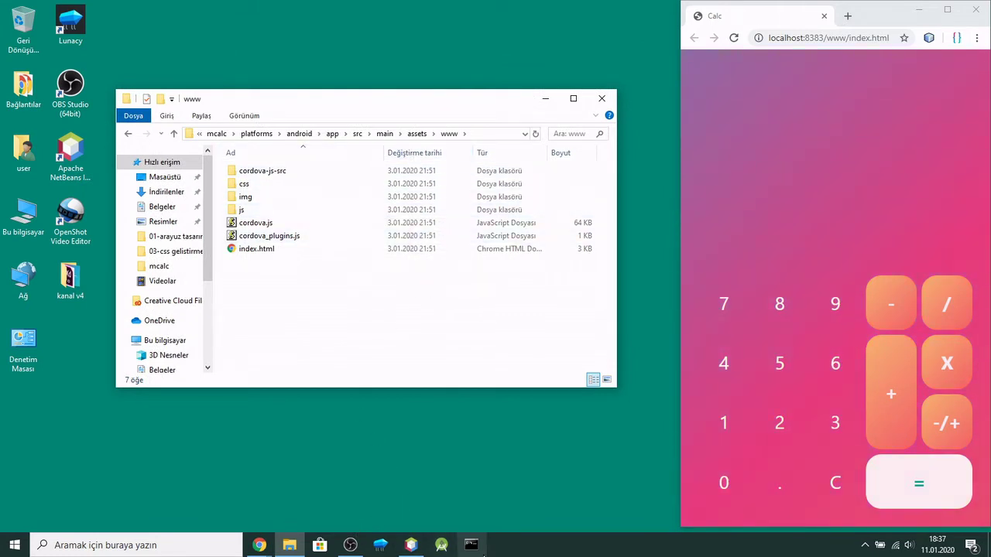
{"action": "left_click", "coordinate": [471, 545]}
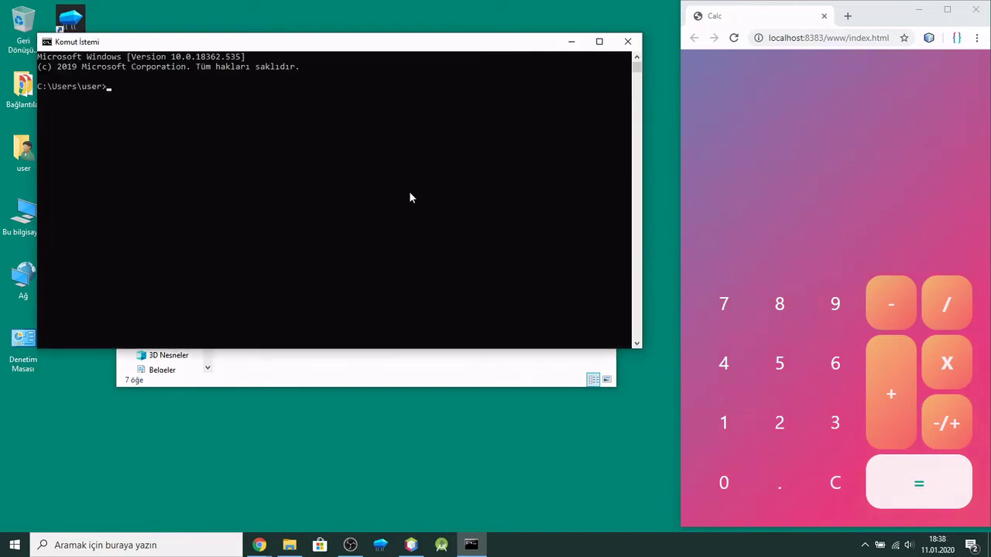
{"action": "left_click_drag", "start_coordinate": [369, 43], "coordinate": [573, 125]}
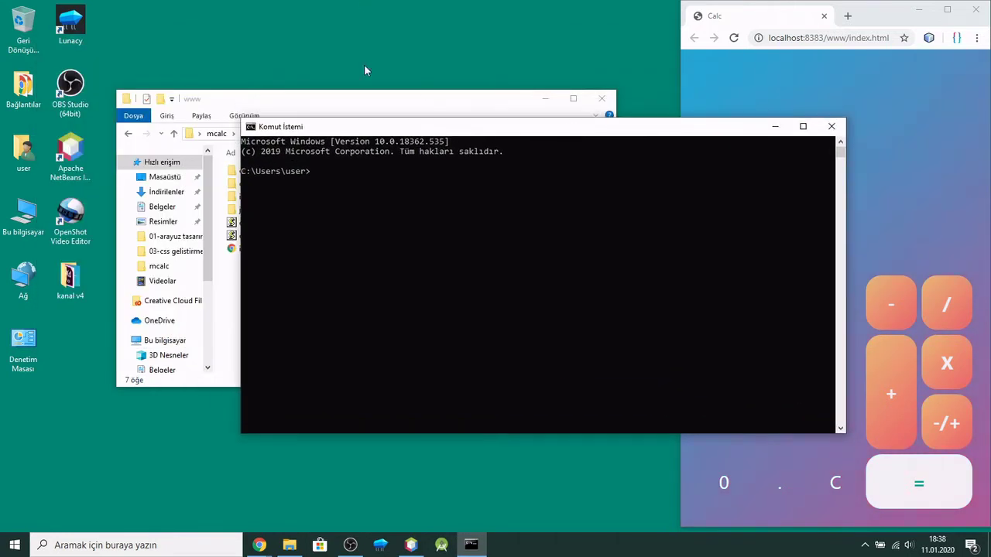
{"action": "left_click_drag", "start_coordinate": [359, 94], "coordinate": [360, 21]}
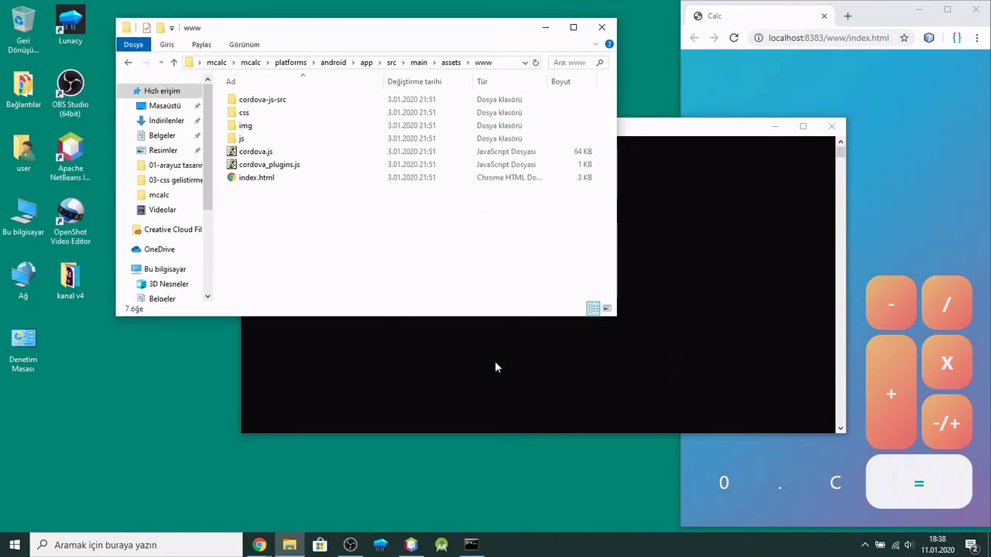
{"action": "left_click", "coordinate": [512, 386]}
{"action": "left_click", "coordinate": [227, 210]}
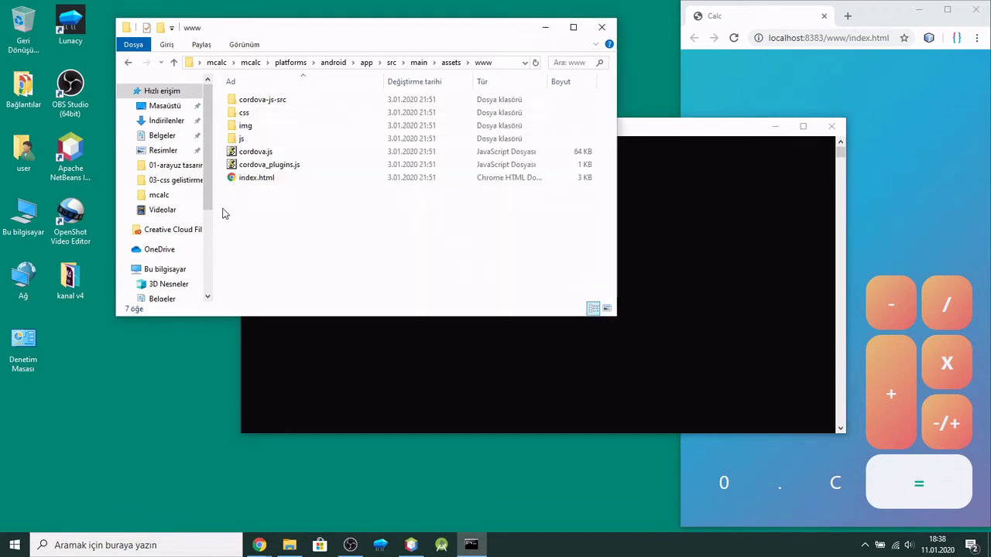
Open index.js from the Android platform's js folder in a text editor, look through its code, and close it
{"action": "double_click", "coordinate": [249, 140]}
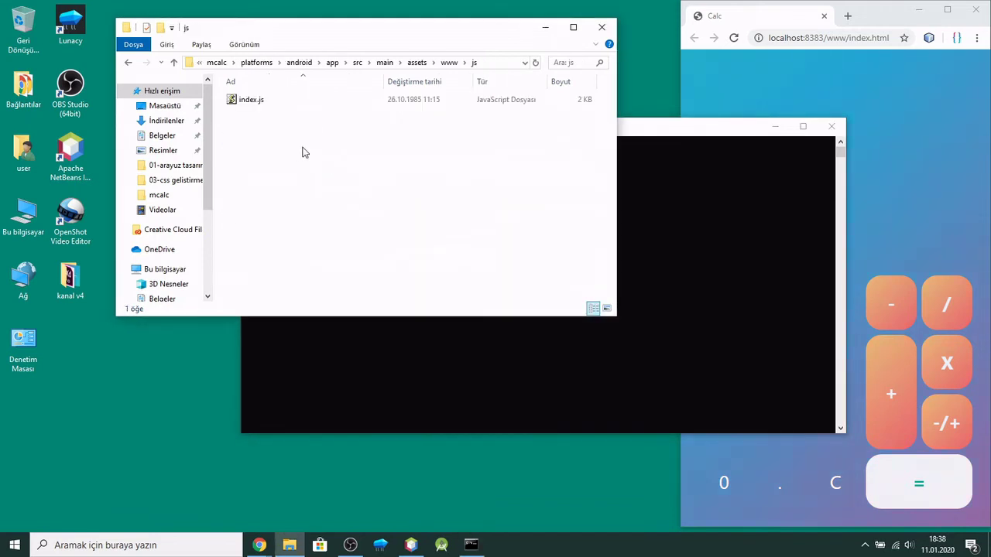
{"action": "right_click", "coordinate": [257, 103]}
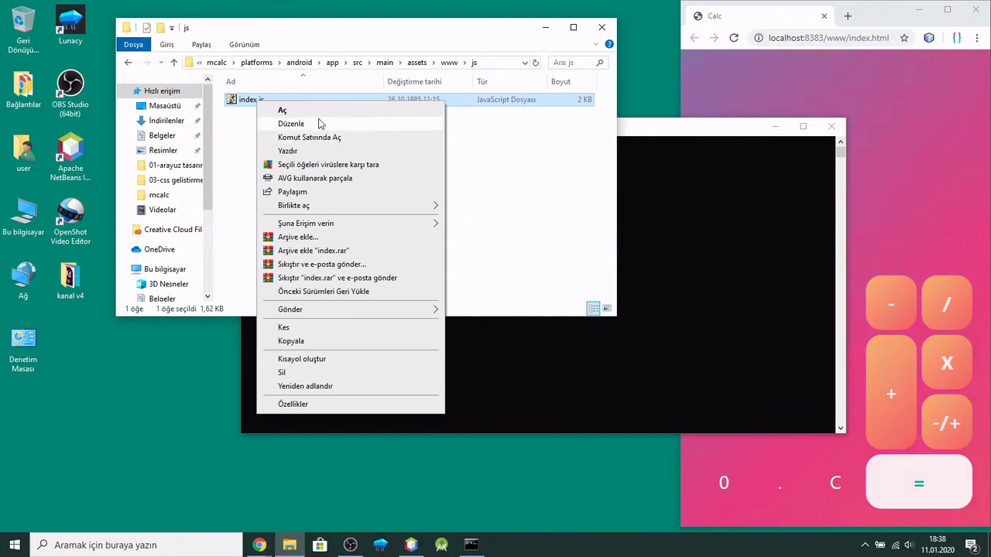
{"action": "left_click", "coordinate": [317, 124]}
{"action": "left_click_drag", "start_coordinate": [557, 207], "coordinate": [558, 328]}
{"action": "left_click", "coordinate": [548, 135]}
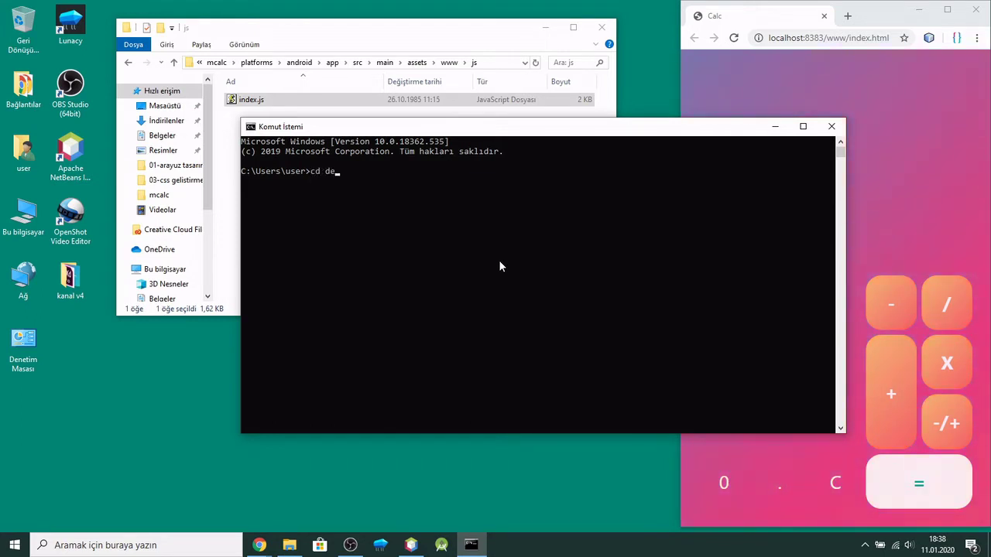
Change the command line's working directory to the mcalc folder on the desktop
{"action": "type", "text": "op"}
{"action": "key", "text": "Return"}
{"action": "type", "text": "cd "}
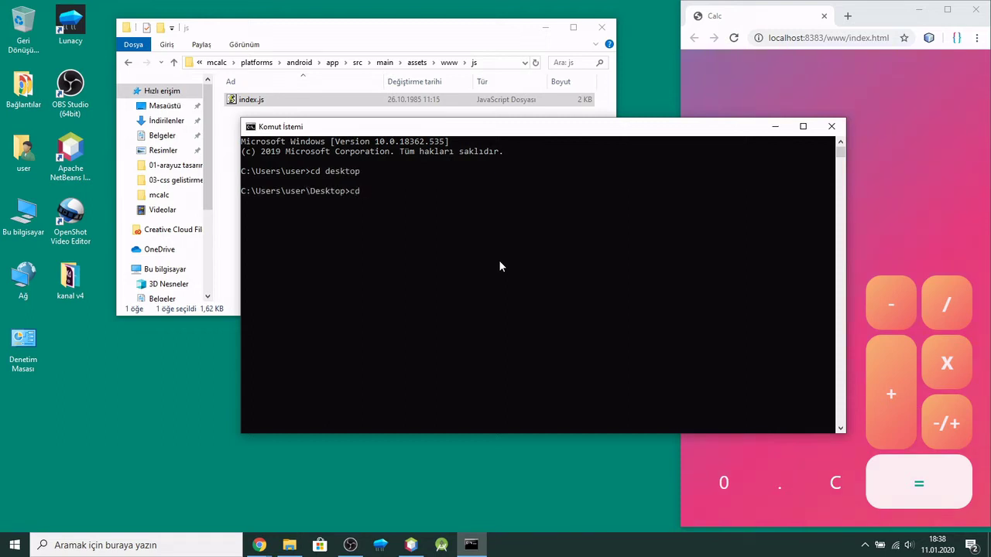
{"action": "type", "text": "mcalc"}
{"action": "key", "text": "Return"}
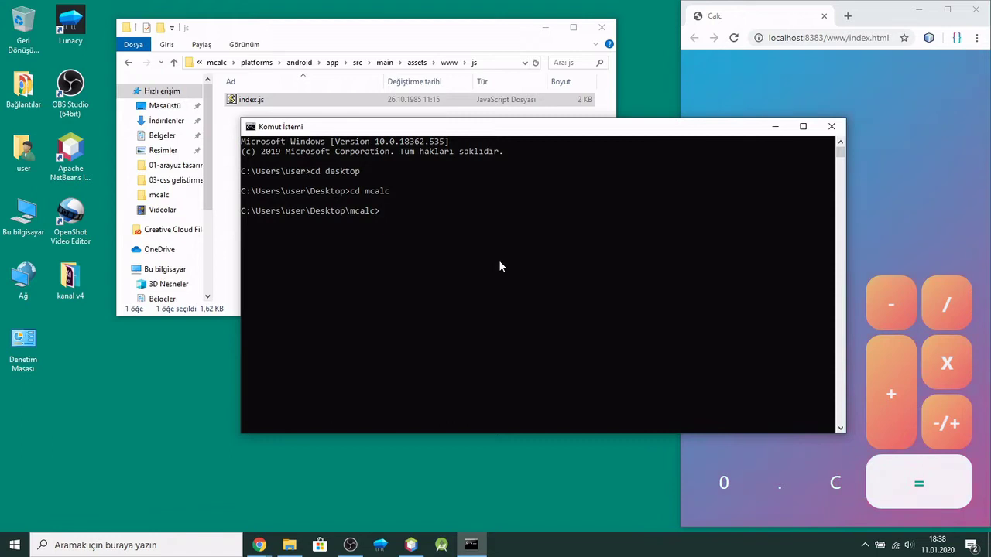
List the available Cordova commands with cordova help
{"action": "type", "text": "cordova help"}
{"action": "key", "text": "Return"}
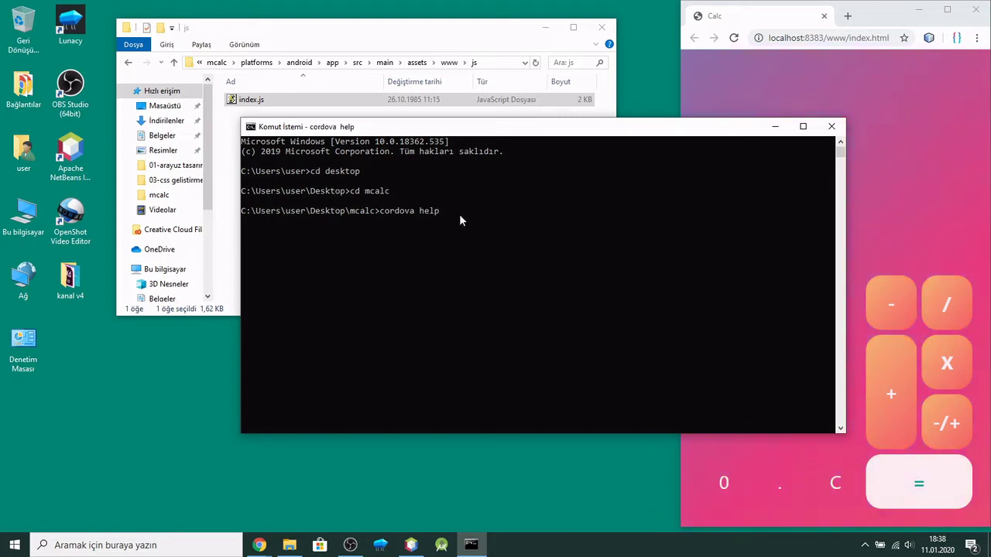
{"action": "left_click", "coordinate": [492, 225]}
{"action": "left_click", "coordinate": [447, 212]}
{"action": "left_click", "coordinate": [241, 221]}
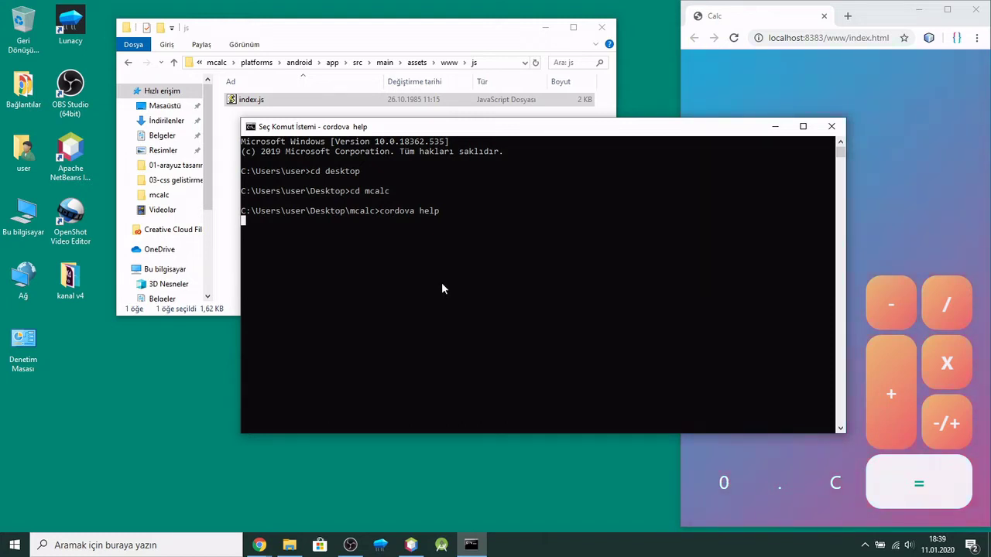
{"action": "key", "text": "Return"}
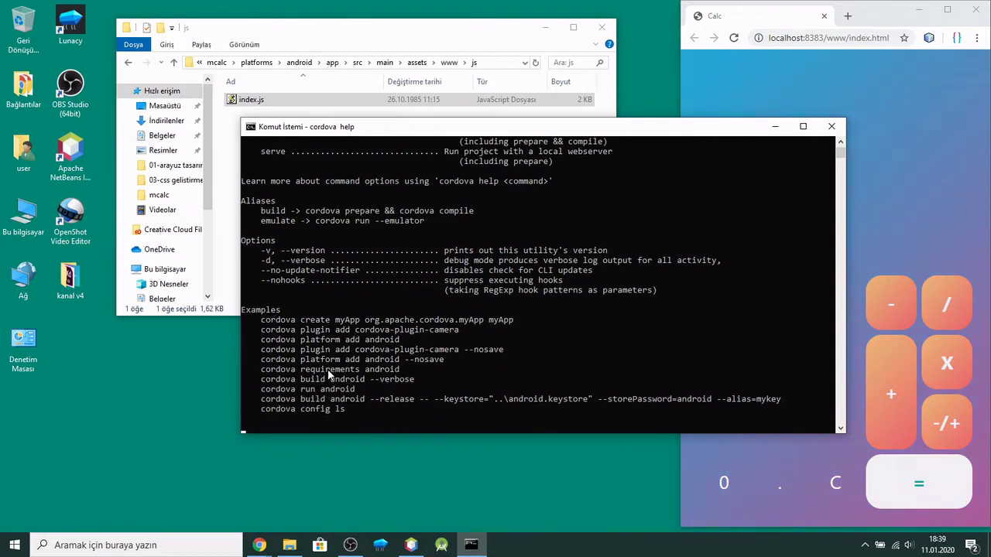
Read through the Cordova help listing, paying attention to the prepare entry among the project commands
{"action": "scroll", "coordinate": [397, 300], "scroll_direction": "up", "scroll_amount": 9}
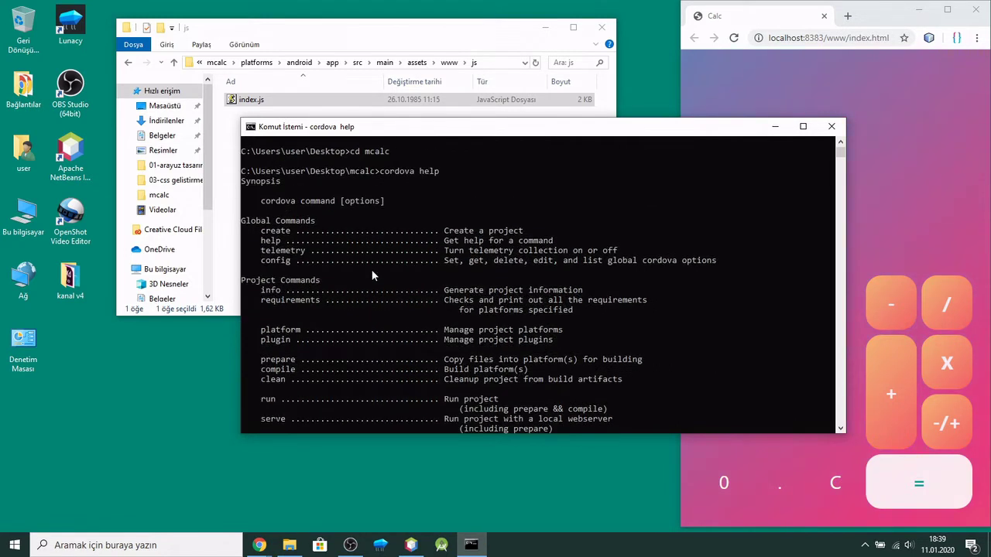
{"action": "scroll", "coordinate": [299, 215], "scroll_direction": "down", "scroll_amount": 8}
{"action": "scroll", "coordinate": [323, 232], "scroll_direction": "up", "scroll_amount": 6}
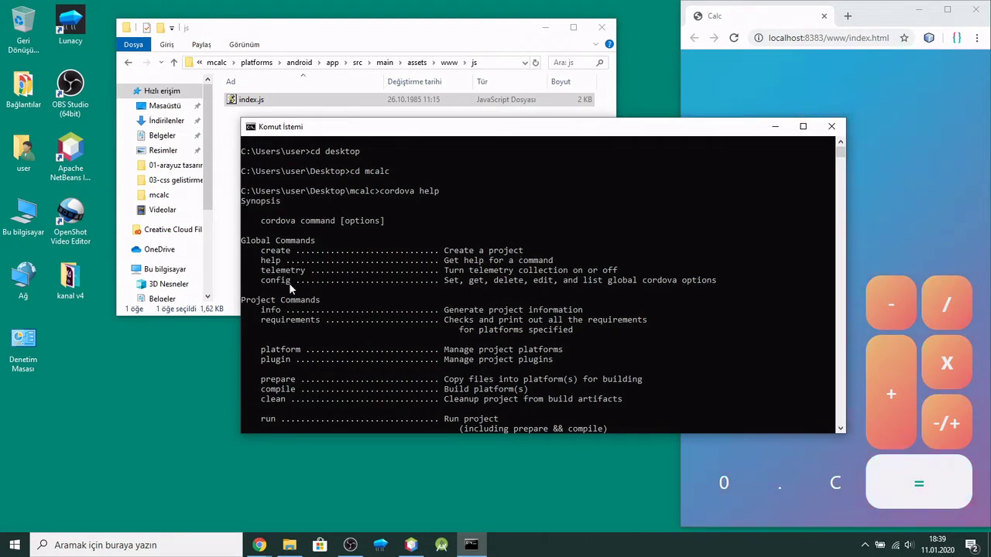
{"action": "scroll", "coordinate": [283, 294], "scroll_direction": "down", "scroll_amount": 1}
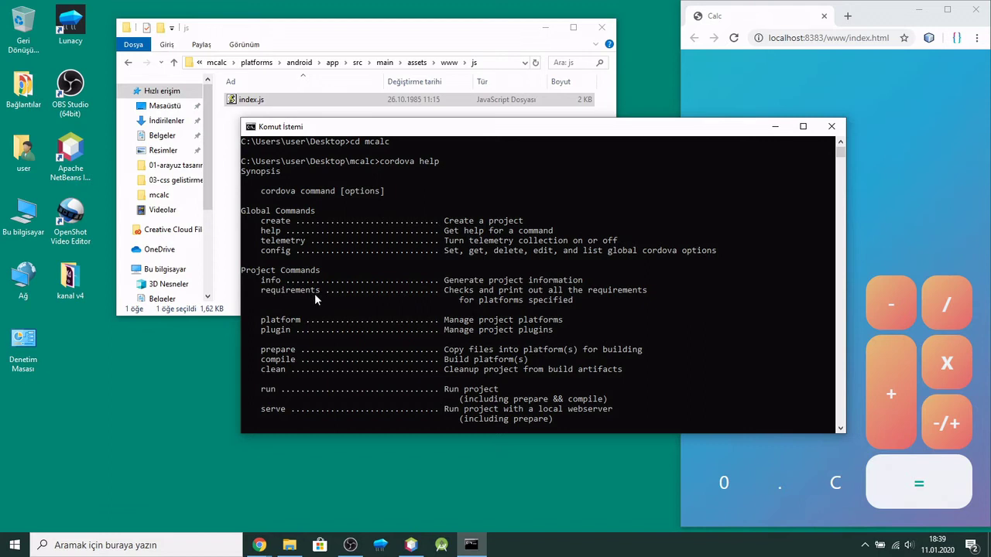
{"action": "scroll", "coordinate": [284, 333], "scroll_direction": "down", "scroll_amount": 1}
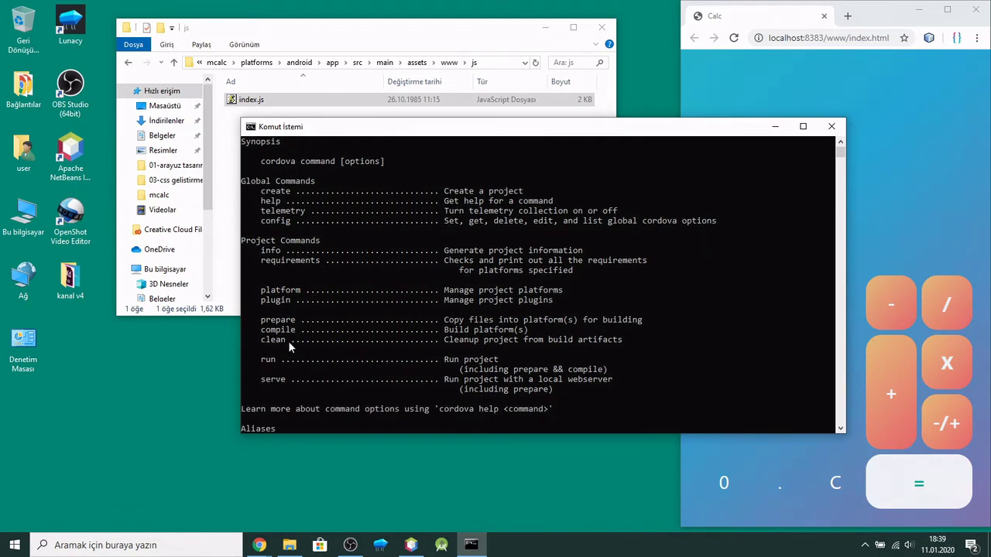
{"action": "double_click", "coordinate": [278, 322]}
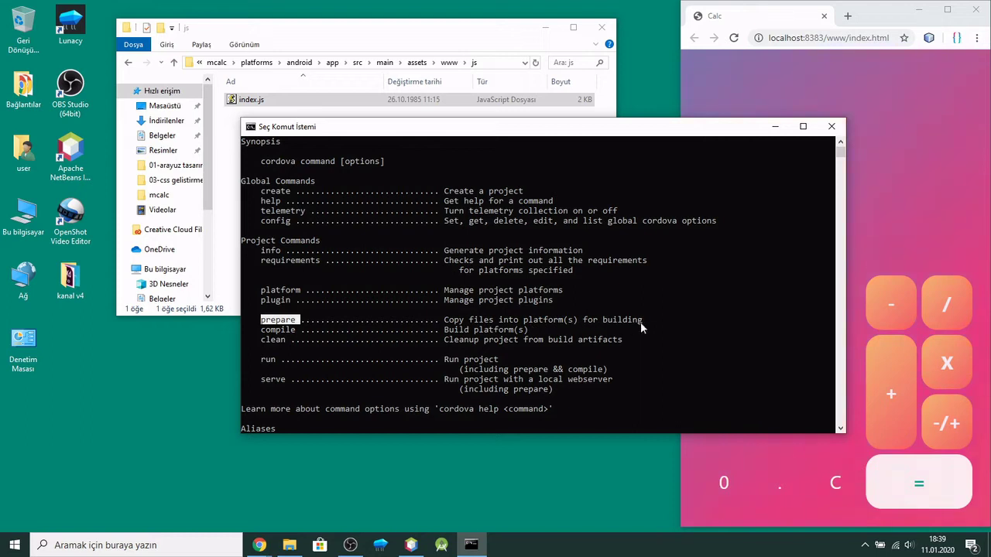
{"action": "left_click", "coordinate": [312, 321]}
{"action": "left_click_drag", "start_coordinate": [297, 321], "coordinate": [263, 323]}
{"action": "right_click", "coordinate": [282, 323]}
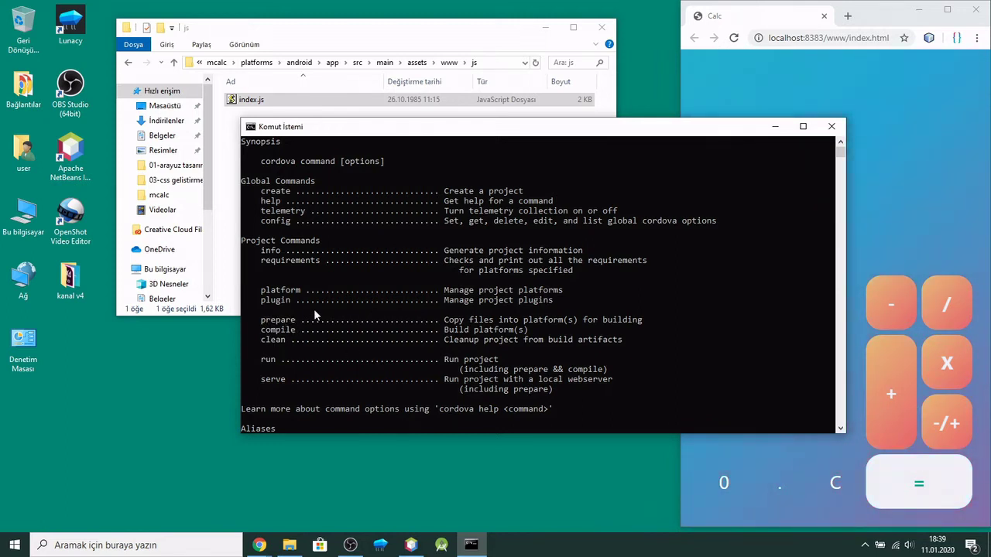
Try to run cordova prepare from the Desktop\mcalc folder, rechecking the command descriptions in the help output first
{"action": "scroll", "coordinate": [315, 317], "scroll_direction": "down", "scroll_amount": 6}
{"action": "scroll", "coordinate": [316, 330], "scroll_direction": "down", "scroll_amount": 5}
{"action": "type", "text": "cordova prepare"}
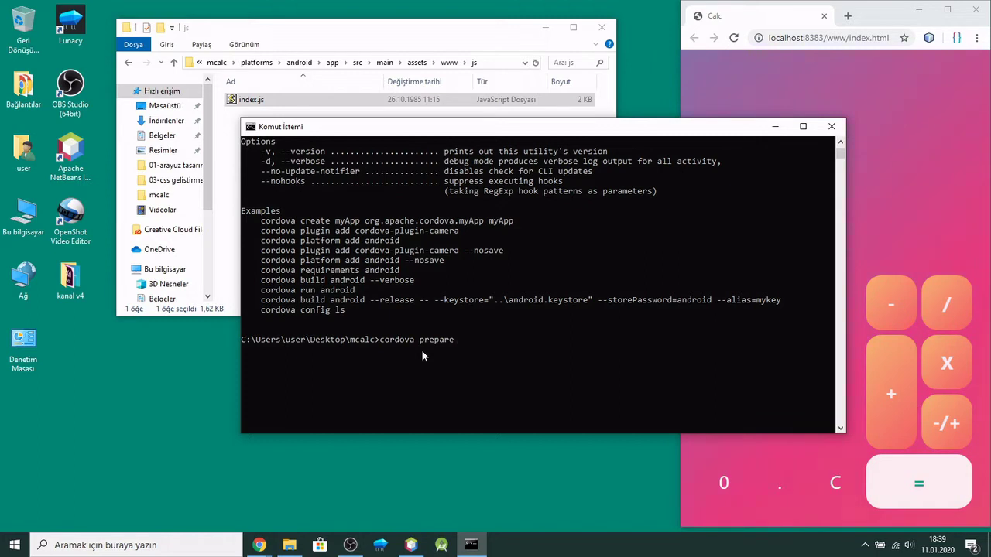
{"action": "scroll", "coordinate": [418, 345], "scroll_direction": "up", "scroll_amount": 10}
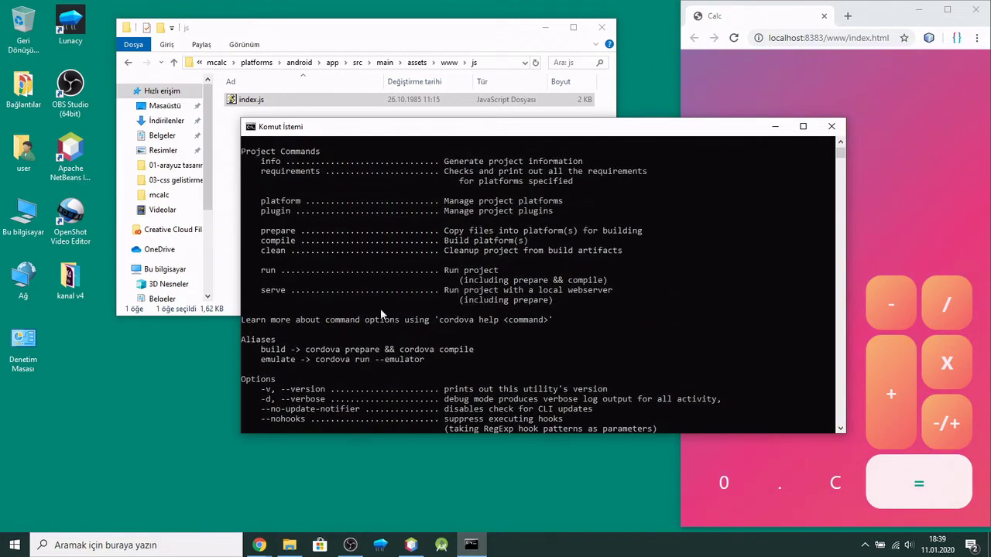
{"action": "scroll", "coordinate": [300, 268], "scroll_direction": "up", "scroll_amount": 3}
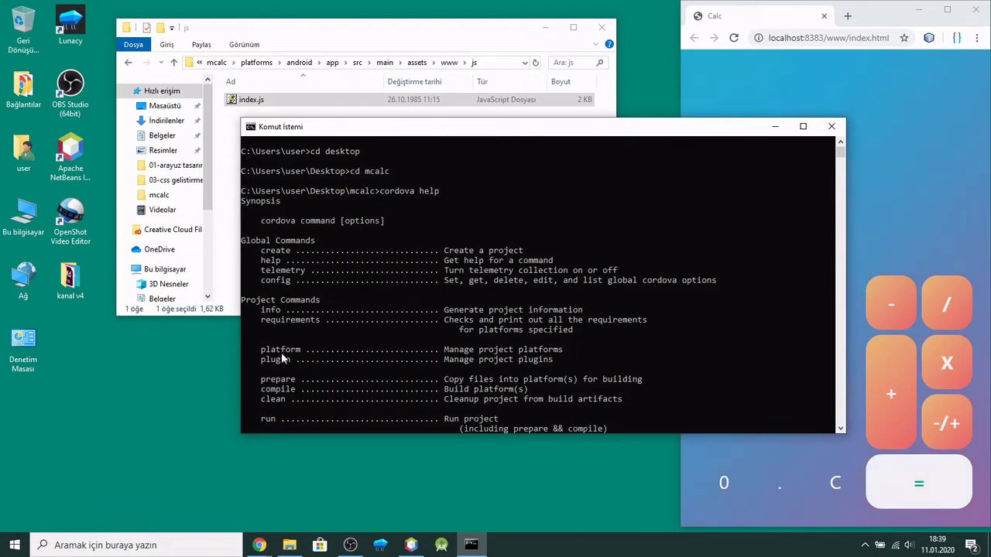
{"action": "scroll", "coordinate": [305, 351], "scroll_direction": "down", "scroll_amount": 3}
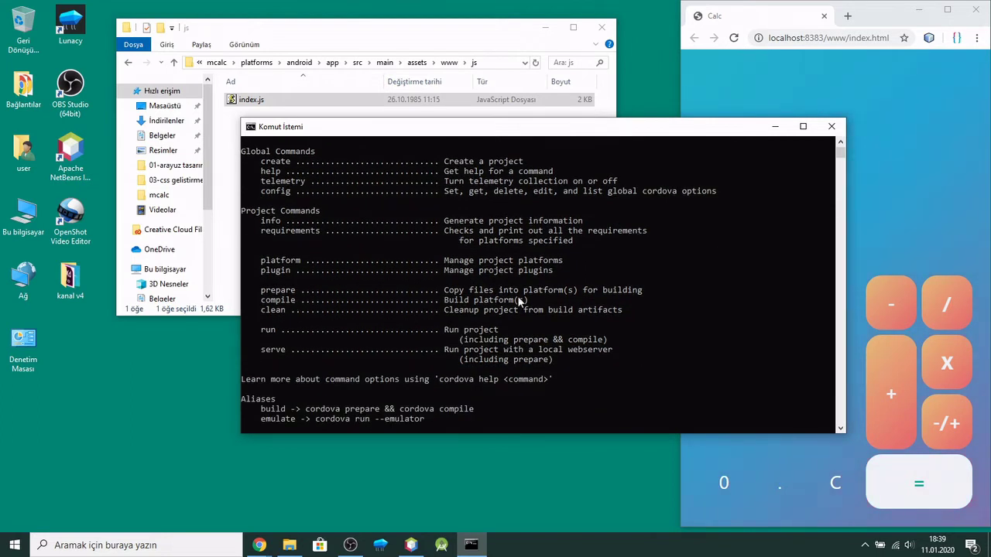
{"action": "scroll", "coordinate": [303, 321], "scroll_direction": "down", "scroll_amount": 3}
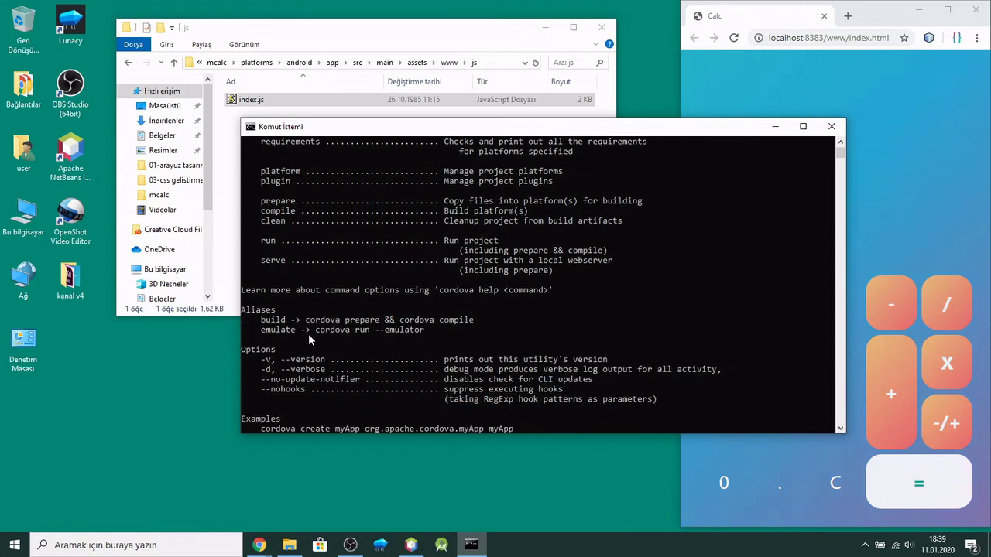
{"action": "scroll", "coordinate": [495, 398], "scroll_direction": "down", "scroll_amount": 6}
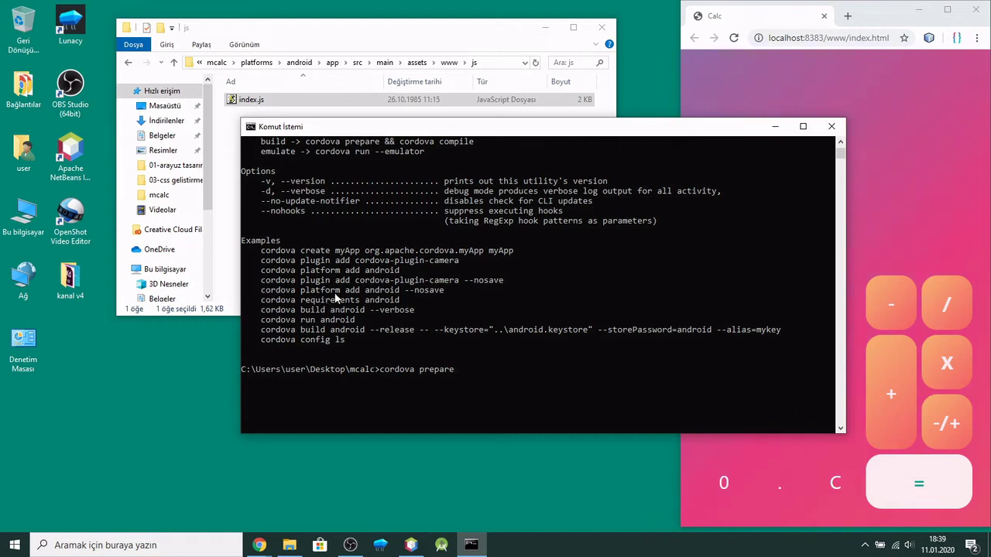
{"action": "left_click", "coordinate": [490, 379]}
{"action": "key", "text": "Escape"}
{"action": "key", "text": "Return"}
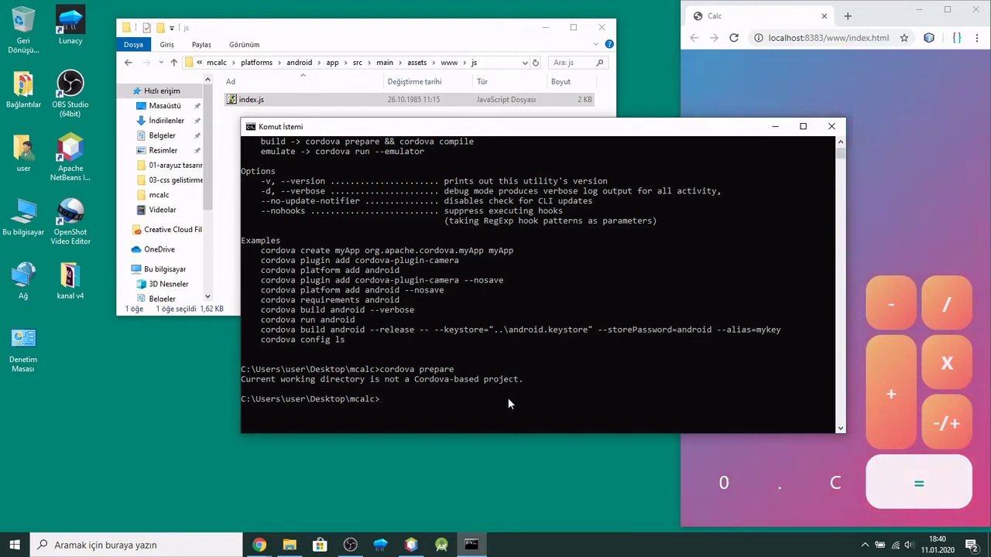
Change into the inner mcalc project folder and run cordova prepare there
{"action": "type", "text": "cd mcalc"}
{"action": "key", "text": "Return"}
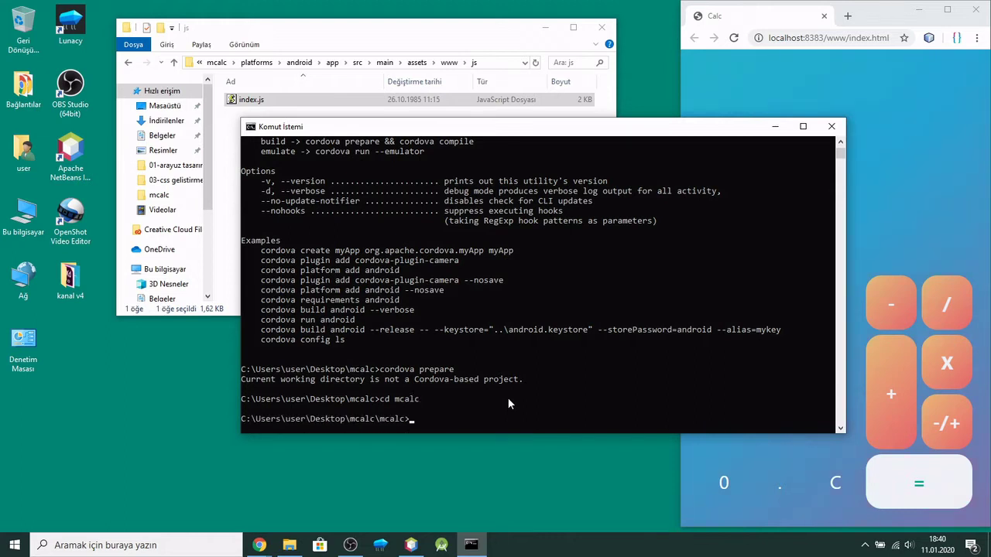
{"action": "type", "text": "cordova prepare"}
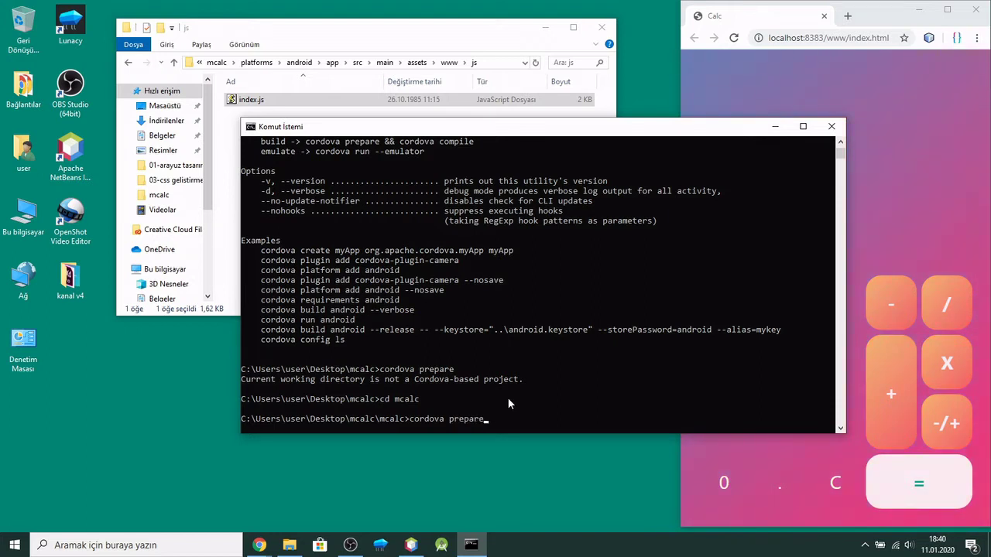
{"action": "key", "text": "Return"}
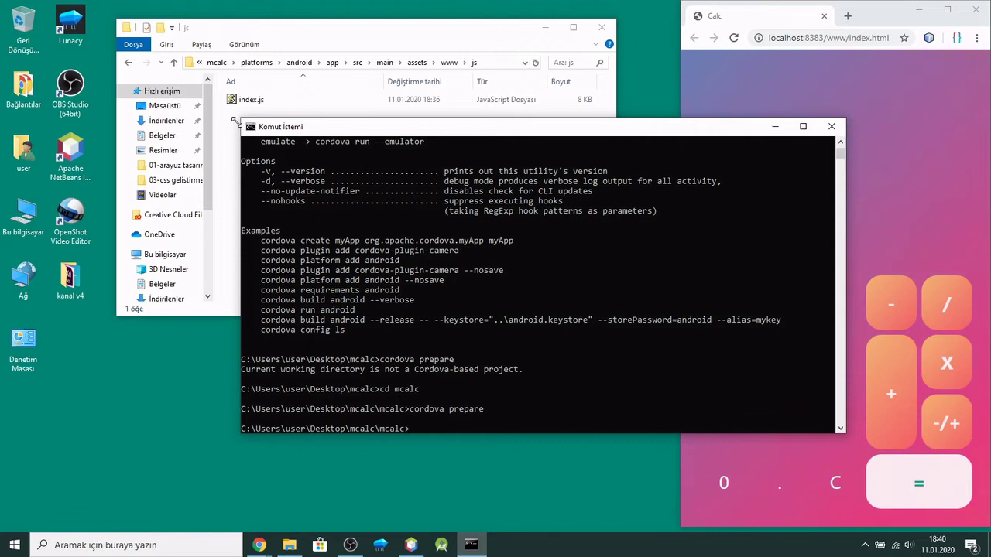
Open the Android platform's refreshed index.js in a text editor, check its code, and close it
{"action": "left_click", "coordinate": [230, 149]}
{"action": "left_click", "coordinate": [251, 102]}
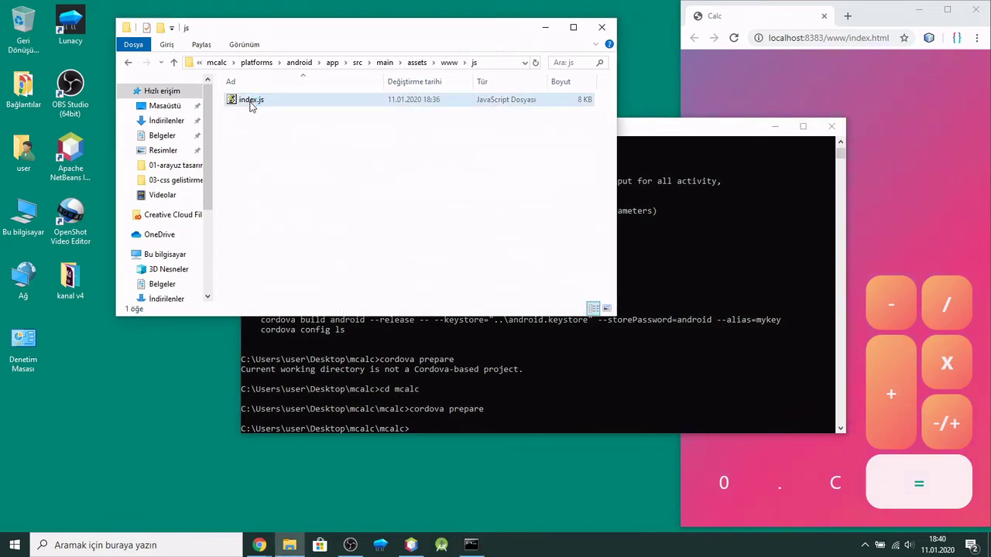
{"action": "right_click", "coordinate": [251, 102]}
{"action": "left_click", "coordinate": [276, 125]}
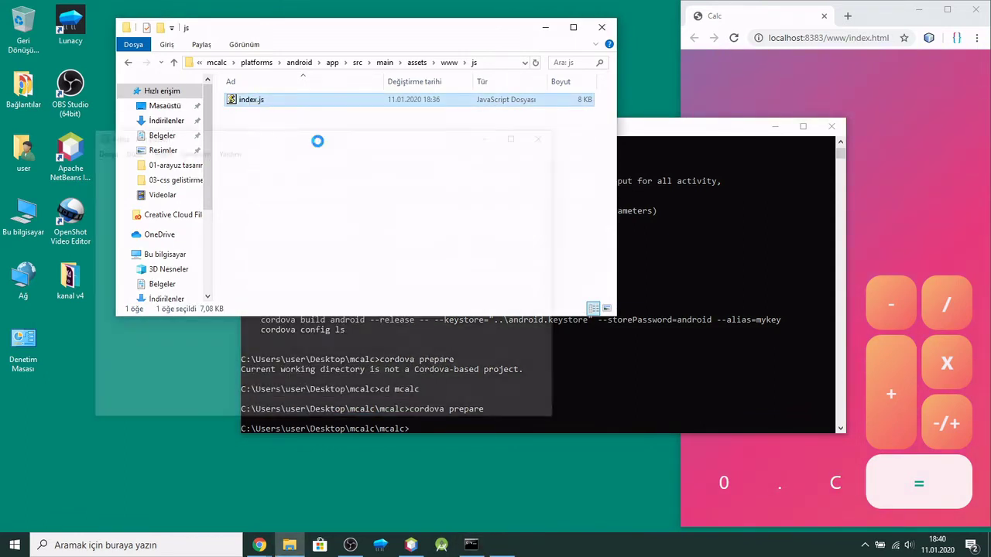
{"action": "left_click_drag", "start_coordinate": [557, 179], "coordinate": [555, 387]}
{"action": "left_click", "coordinate": [548, 134]}
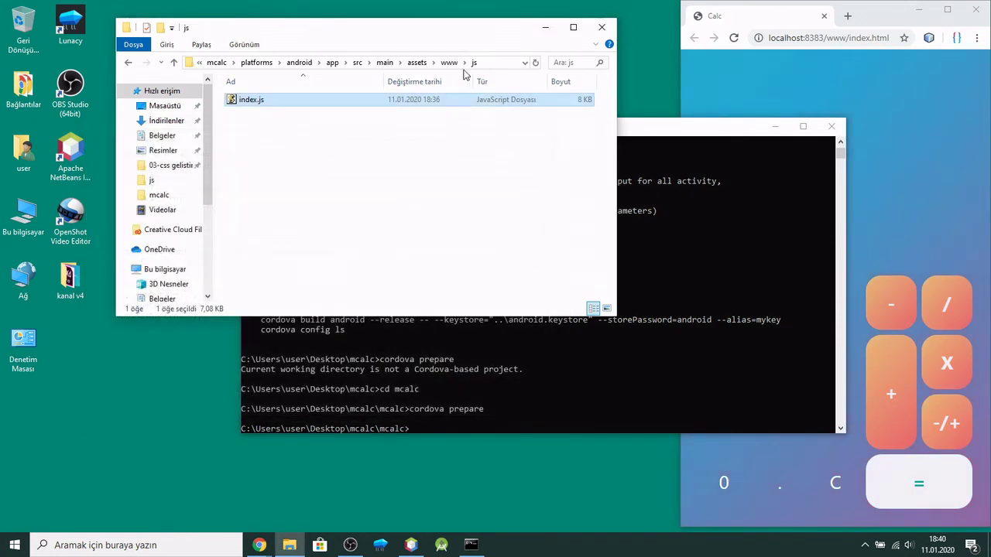
Go back up from the Android js folder through www, assets, main, src, app and android to the platforms folder
{"action": "left_click", "coordinate": [449, 62]}
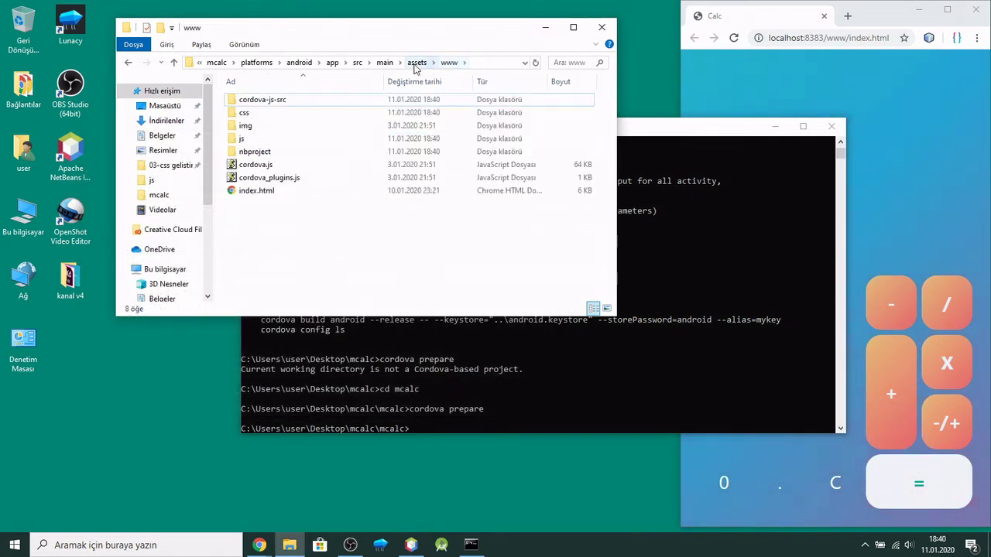
{"action": "left_click", "coordinate": [415, 64]}
{"action": "left_click", "coordinate": [410, 63]}
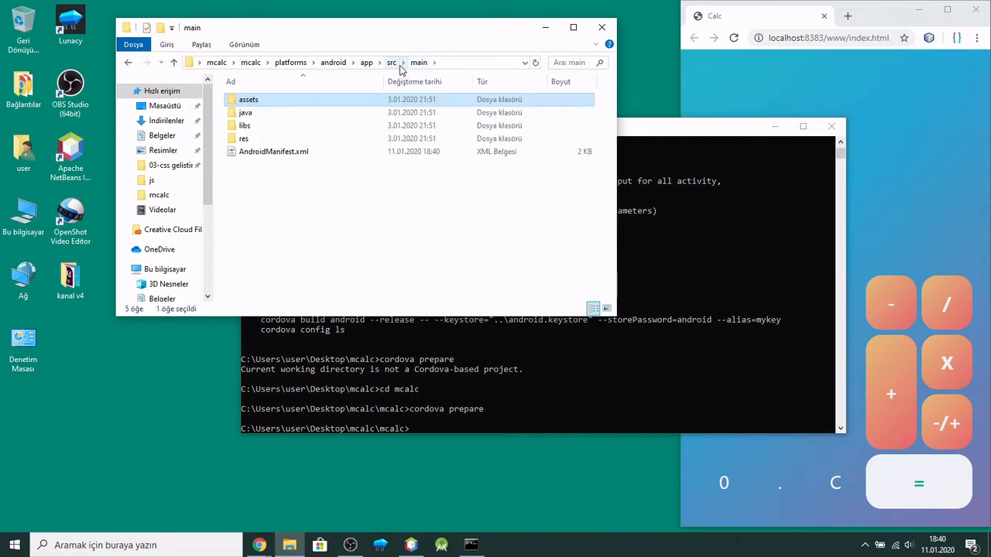
{"action": "left_click", "coordinate": [392, 62]}
{"action": "left_click", "coordinate": [366, 62]}
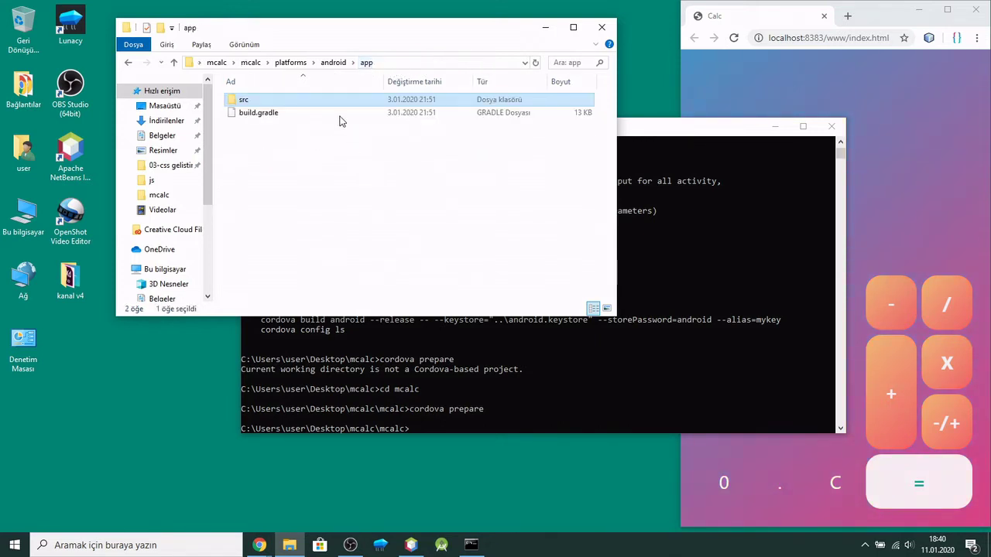
{"action": "left_click", "coordinate": [332, 62]}
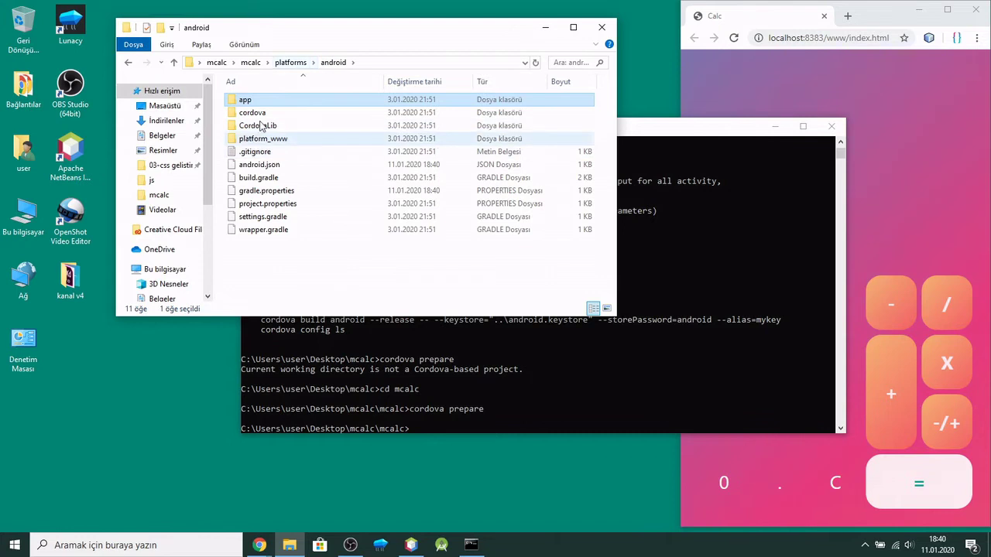
{"action": "left_click", "coordinate": [291, 63]}
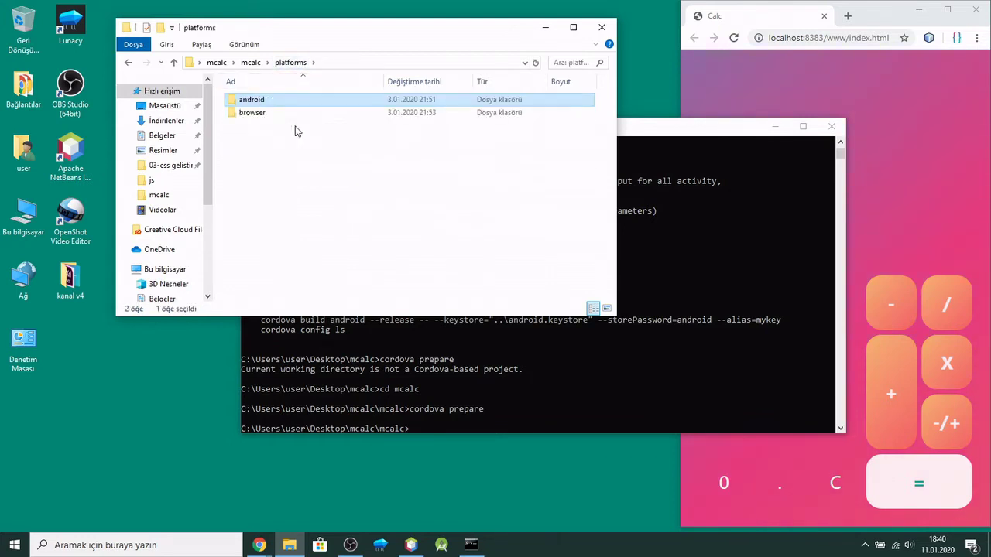
Close the Command Prompt window and switch to Android Studio's welcome window
{"action": "left_click", "coordinate": [684, 133]}
{"action": "left_click_drag", "start_coordinate": [684, 132], "coordinate": [566, 180]}
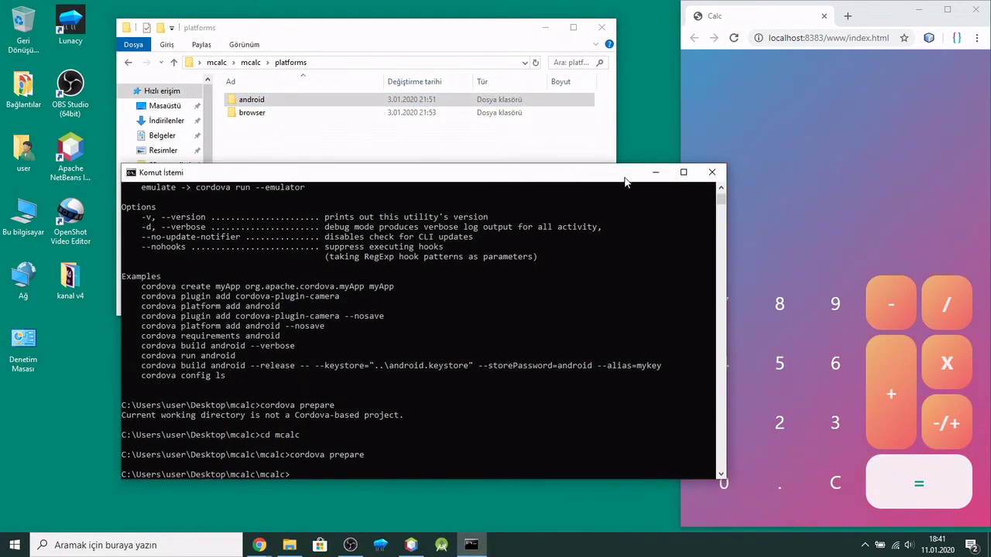
{"action": "left_click", "coordinate": [713, 172]}
{"action": "left_click", "coordinate": [493, 188]}
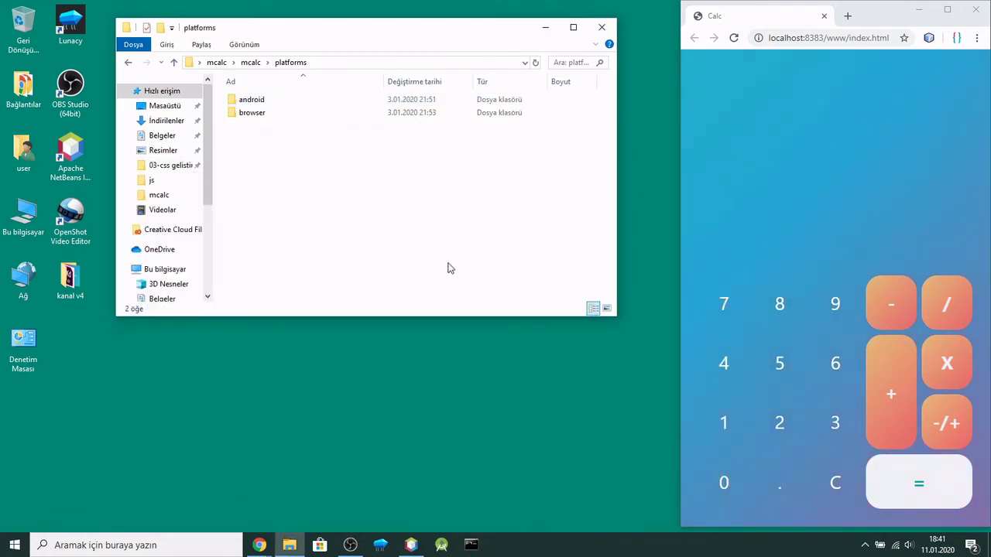
{"action": "left_click", "coordinate": [410, 543]}
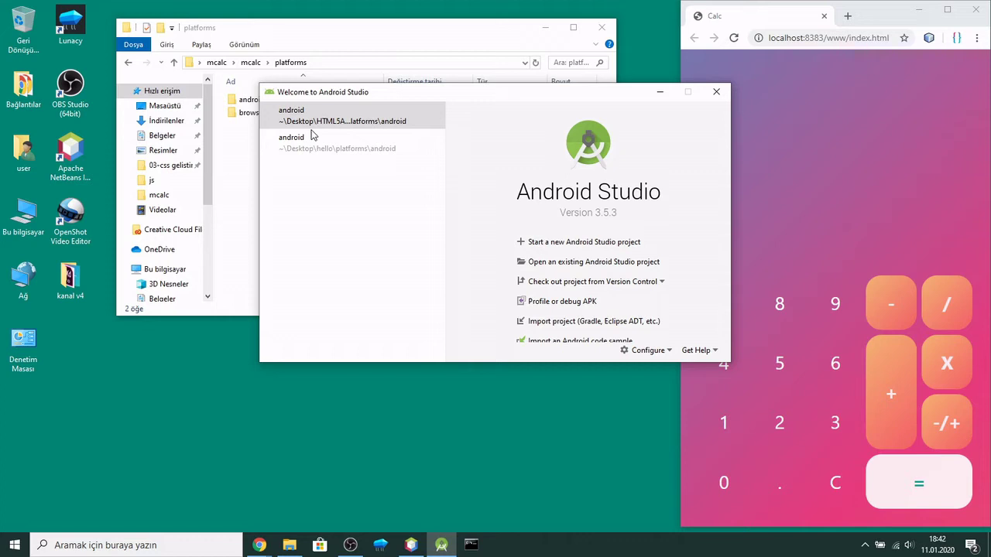
Remove both android entries from the list of recent projects
{"action": "left_click", "coordinate": [434, 143]}
{"action": "left_click", "coordinate": [433, 115]}
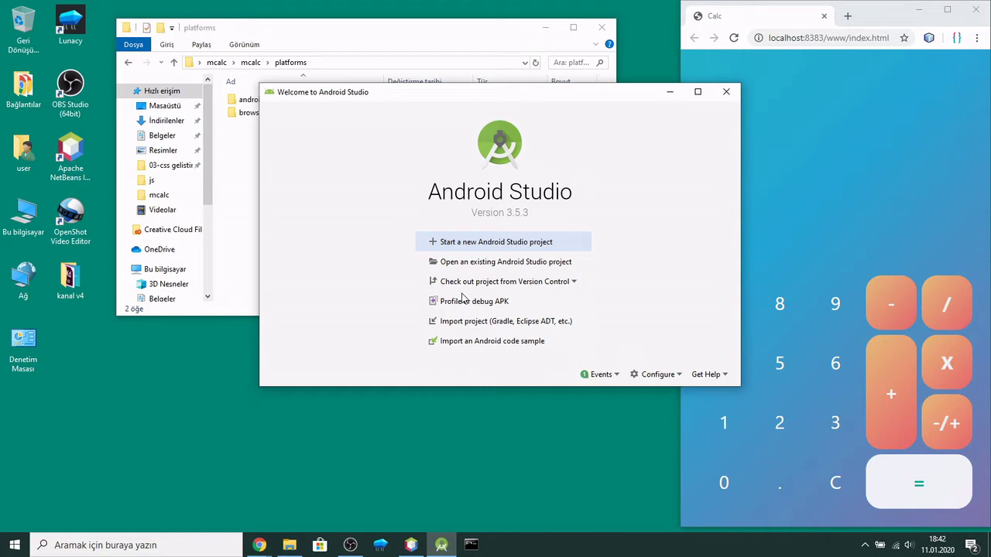
Start importing a Gradle project and browse to the inner mcalc project folder at C:\Users\user\Desktop\mcalc\mcalc
{"action": "left_click", "coordinate": [485, 328]}
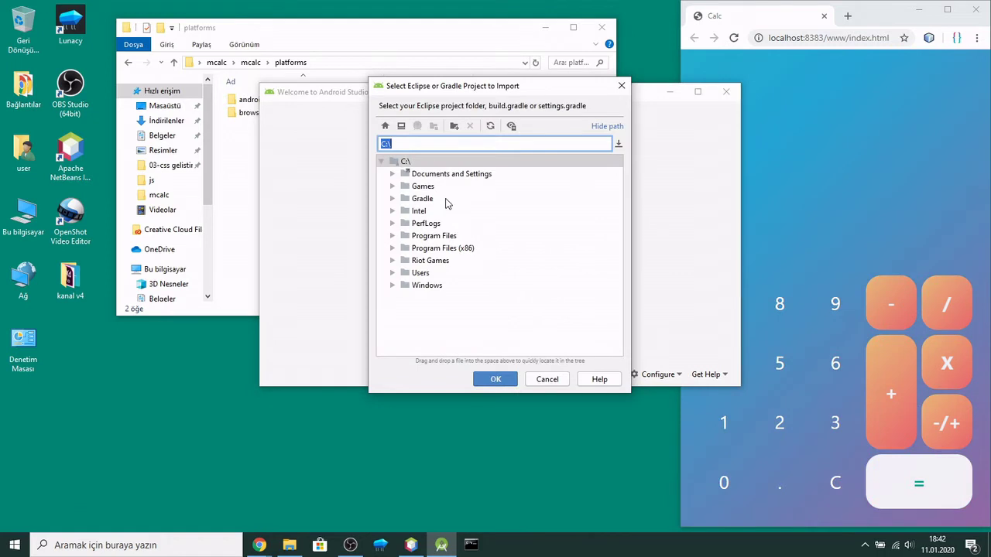
{"action": "left_click", "coordinate": [393, 273]}
{"action": "left_click", "coordinate": [404, 310]}
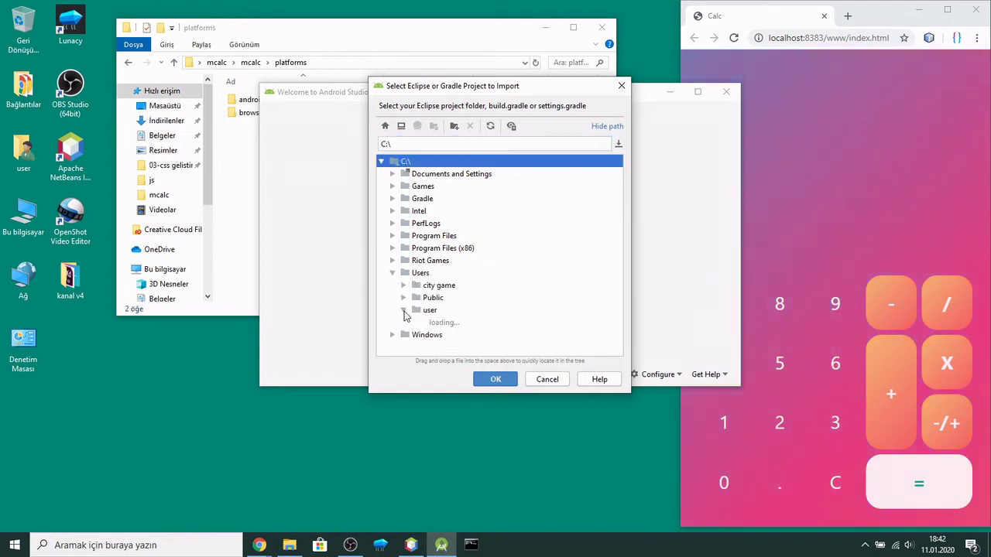
{"action": "scroll", "coordinate": [479, 319], "scroll_direction": "down", "scroll_amount": 2}
{"action": "scroll", "coordinate": [479, 319], "scroll_direction": "down", "scroll_amount": 2}
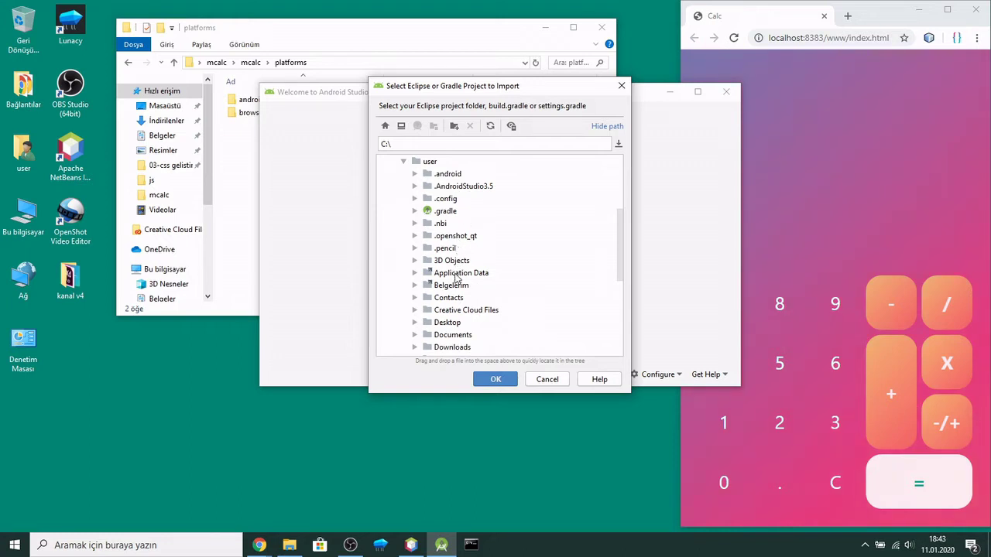
{"action": "left_click", "coordinate": [414, 323]}
{"action": "scroll", "coordinate": [456, 267], "scroll_direction": "down", "scroll_amount": 1}
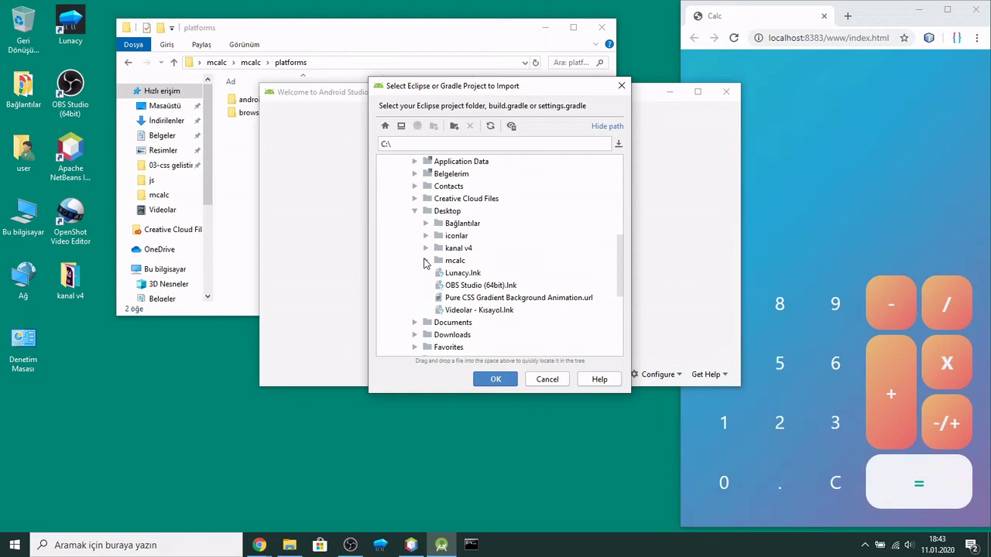
{"action": "left_click", "coordinate": [426, 261]}
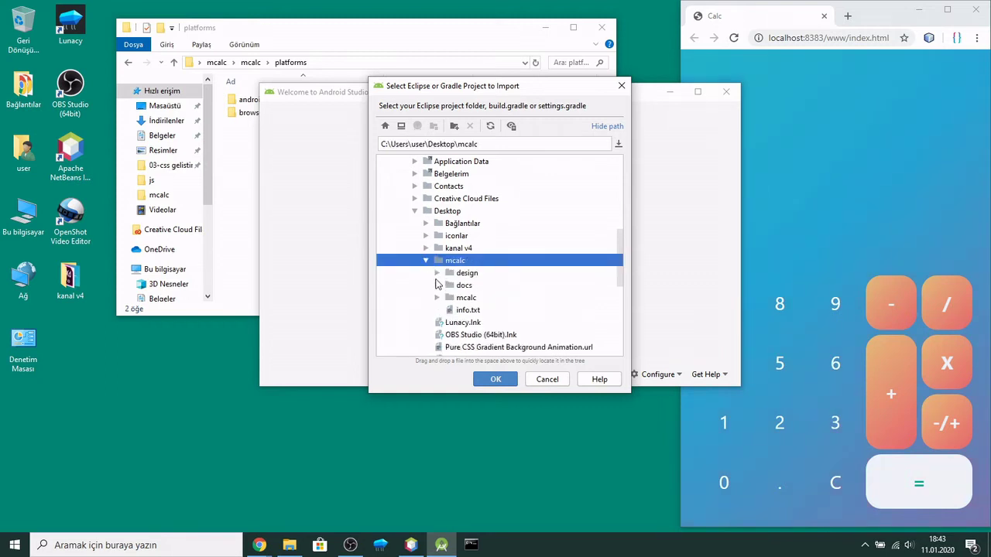
{"action": "left_click", "coordinate": [438, 298]}
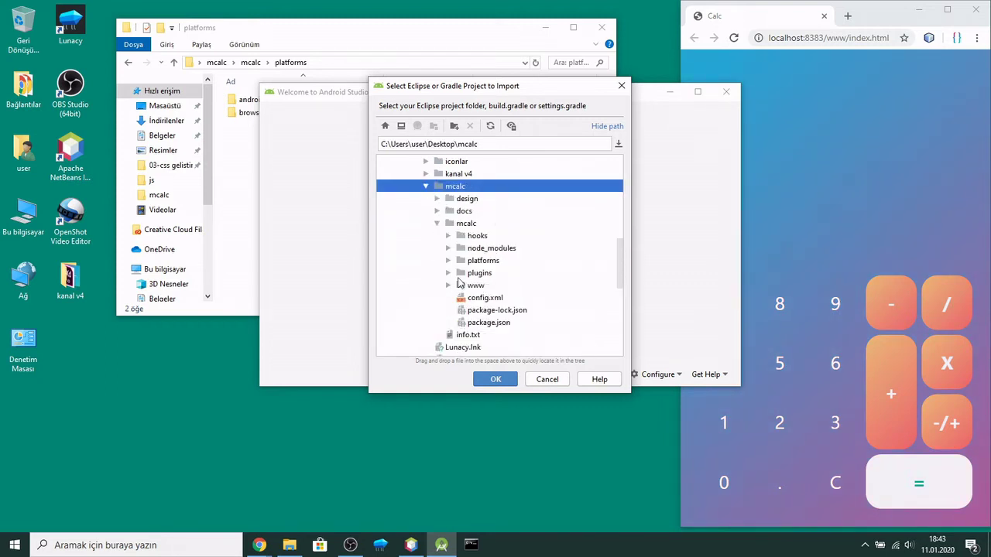
Choose the android folder inside platforms as the project to import and confirm the import
{"action": "left_click", "coordinate": [448, 273]}
{"action": "left_click", "coordinate": [448, 273]}
{"action": "left_click", "coordinate": [448, 261]}
{"action": "left_click", "coordinate": [489, 273]}
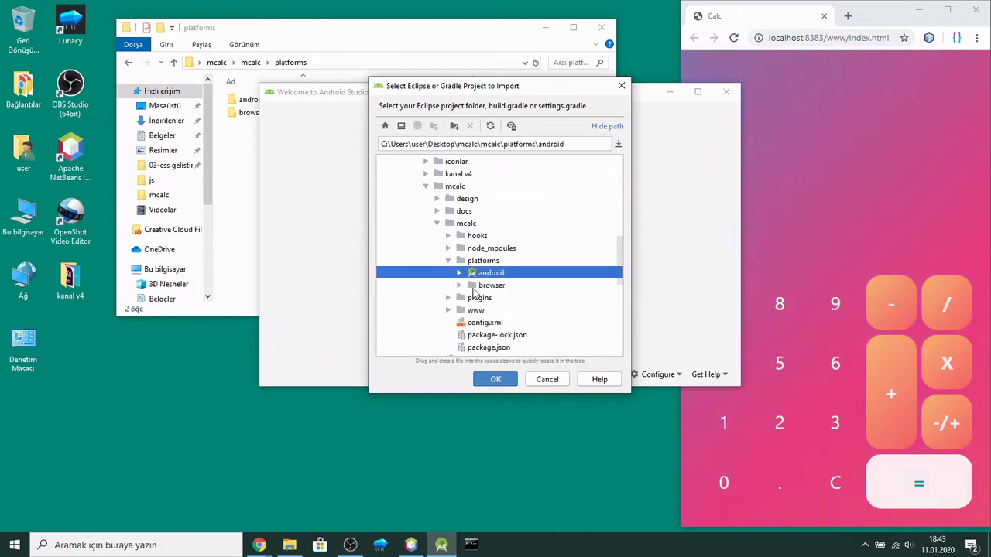
{"action": "left_click", "coordinate": [459, 273]}
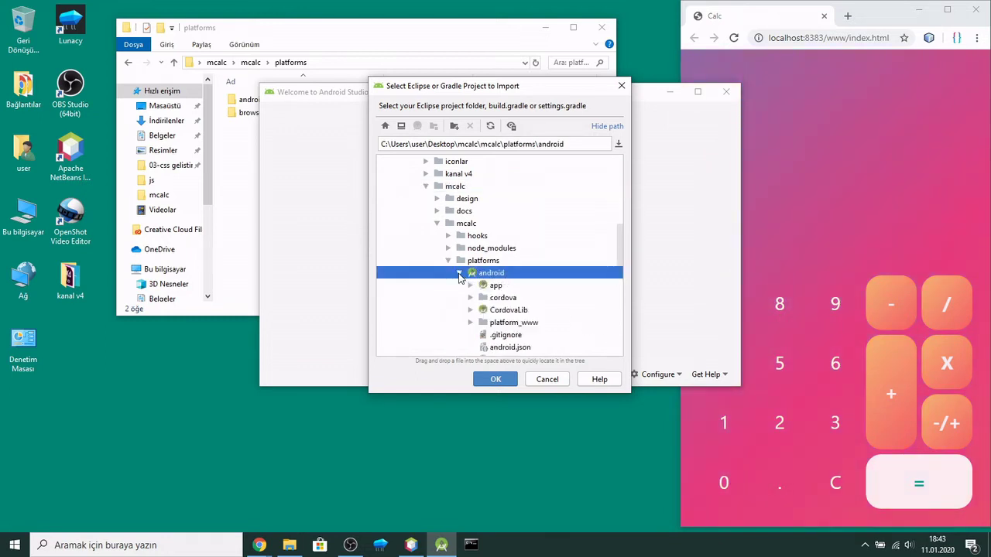
{"action": "left_click", "coordinate": [459, 273]}
{"action": "left_click", "coordinate": [495, 380]}
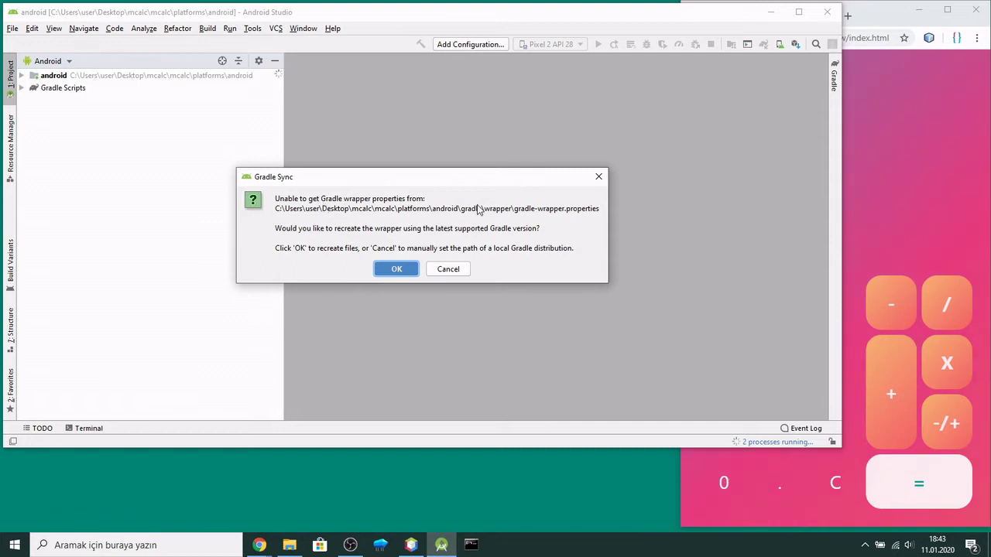
Recreate the Gradle wrapper with the latest supported version and resize the Android Studio window to fit beside the browser
{"action": "left_click", "coordinate": [395, 271]}
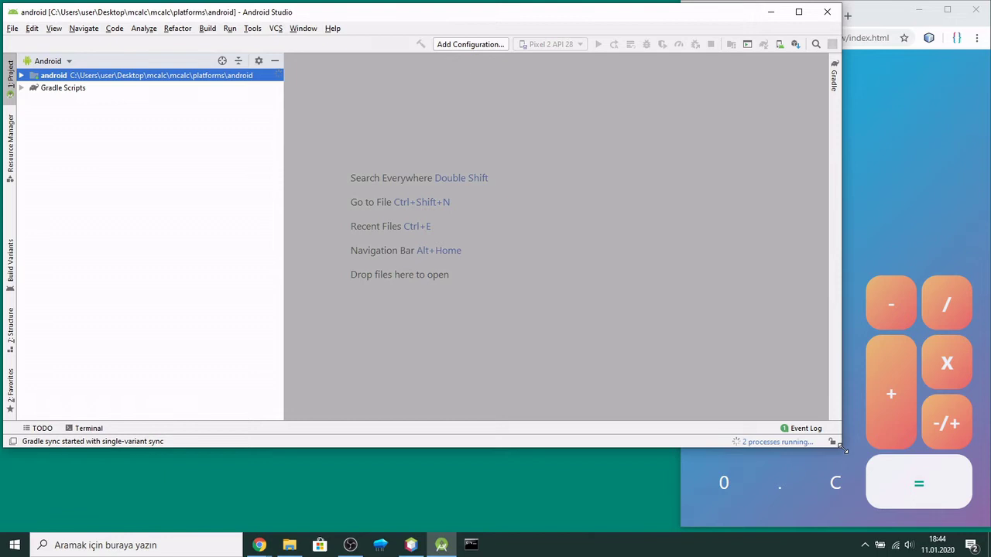
{"action": "left_click_drag", "start_coordinate": [844, 449], "coordinate": [675, 533]}
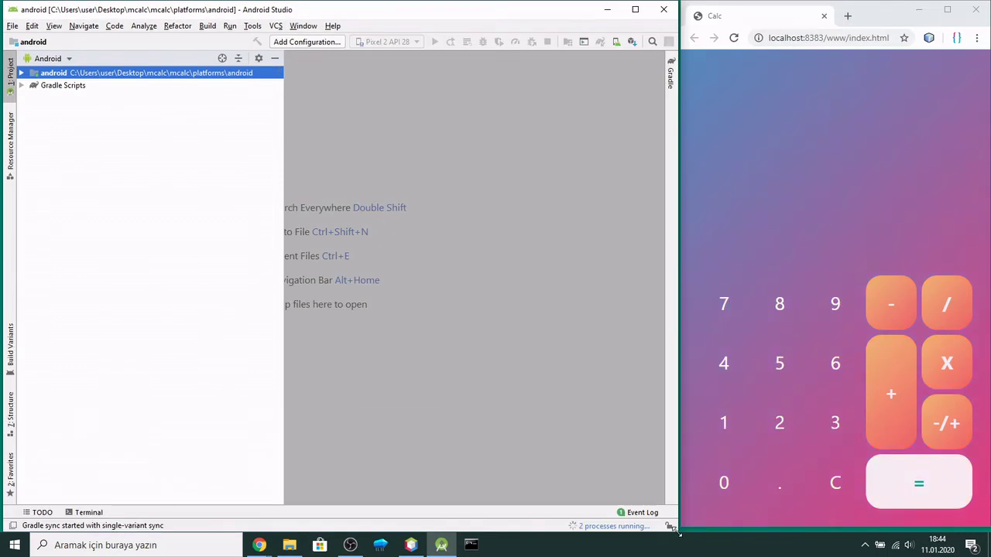